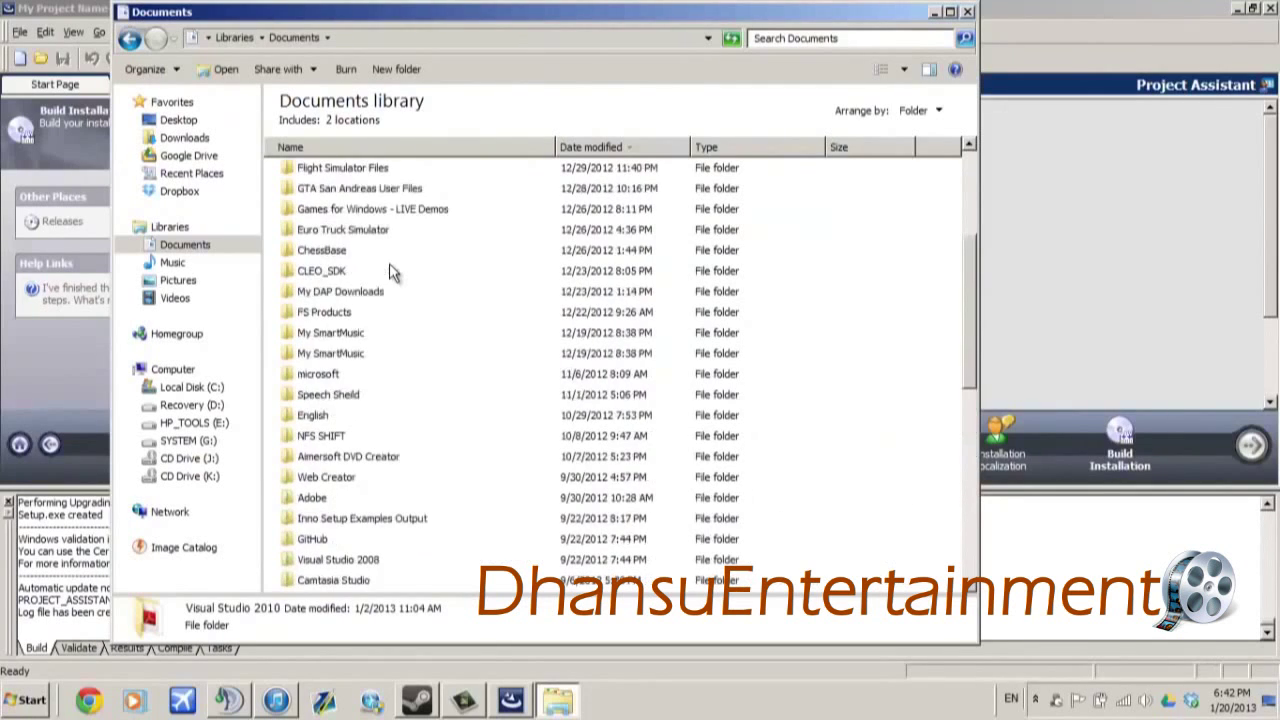
- Open the InstallShield 2010 Projects folder on Local Disk (C:) in Windows Explorer
{"action": "scroll", "coordinate": [390, 272], "scroll_direction": "up", "scroll_amount": 1}
{"action": "key", "text": "alt+F4"}
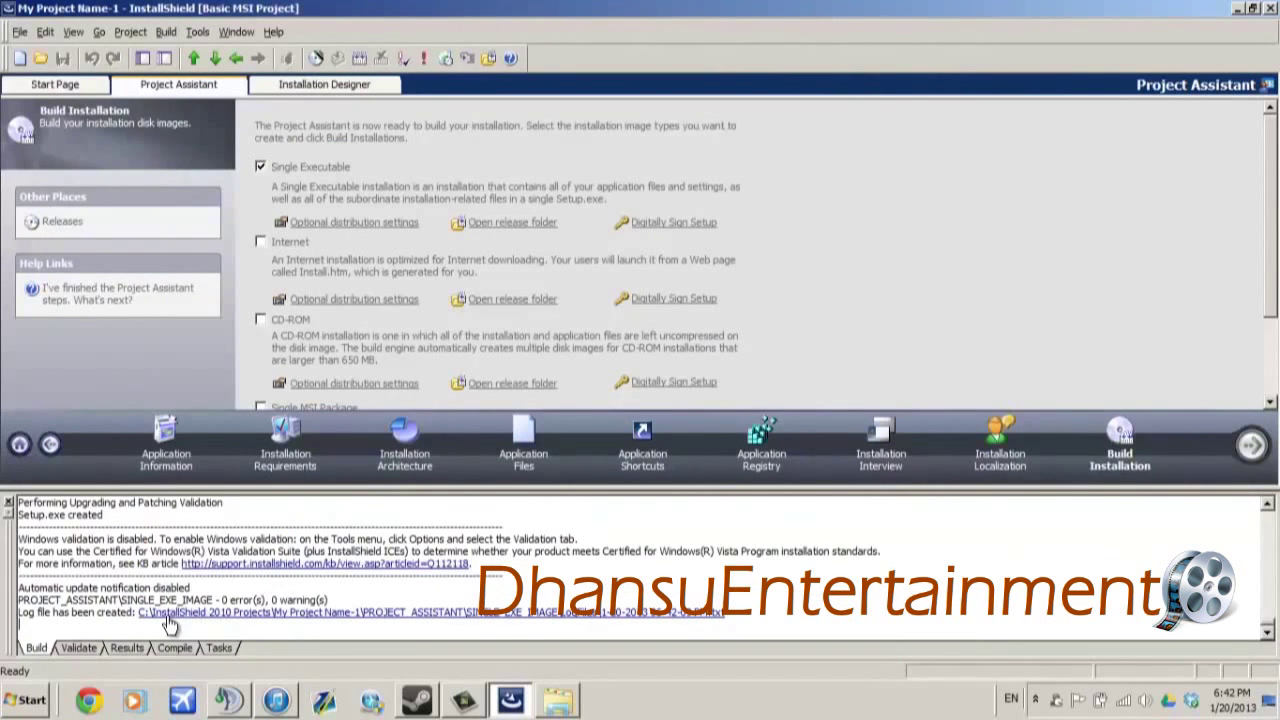
{"action": "left_click", "coordinate": [558, 700]}
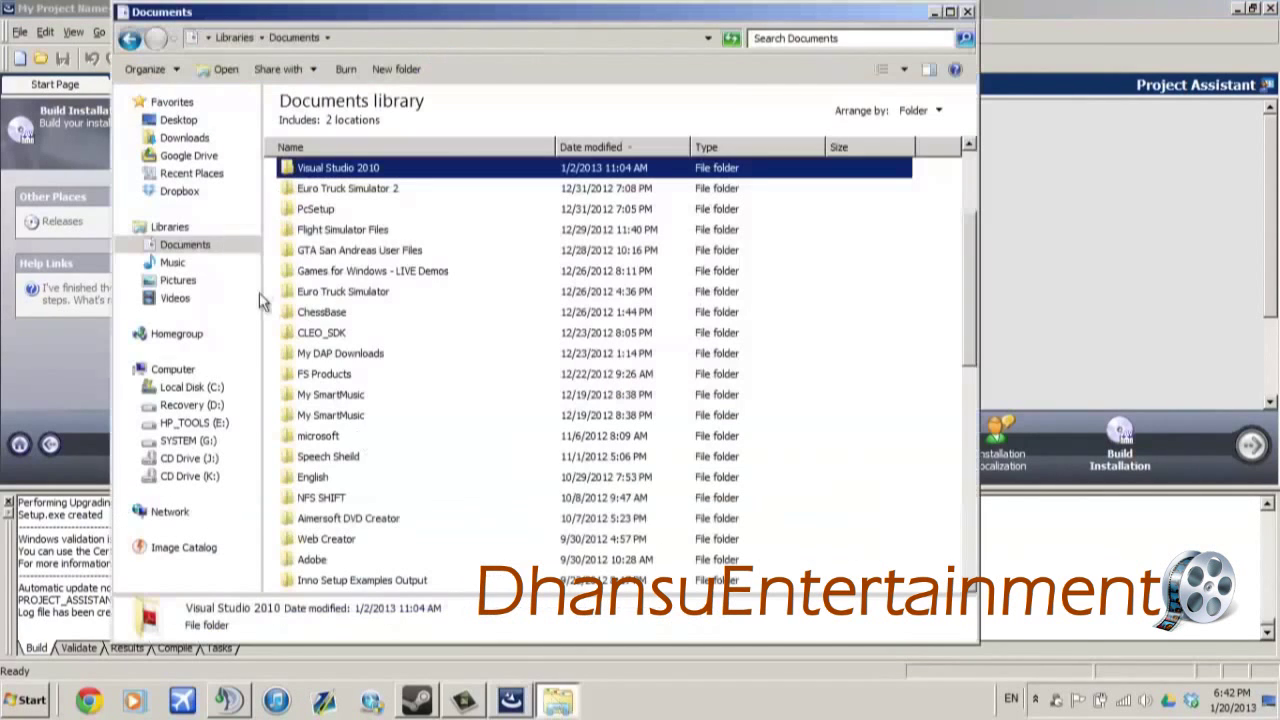
{"action": "left_click", "coordinate": [187, 372]}
{"action": "left_click", "coordinate": [205, 387]}
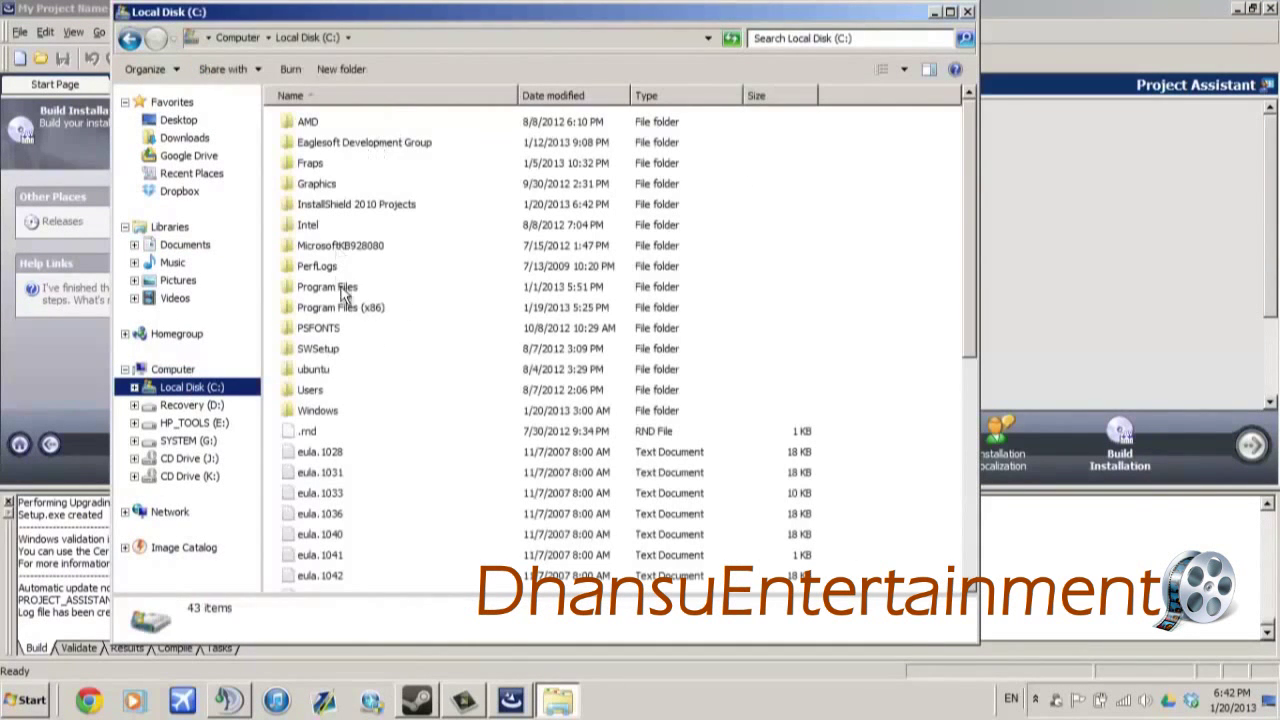
{"action": "left_click", "coordinate": [372, 208]}
{"action": "double_click", "coordinate": [372, 208]}
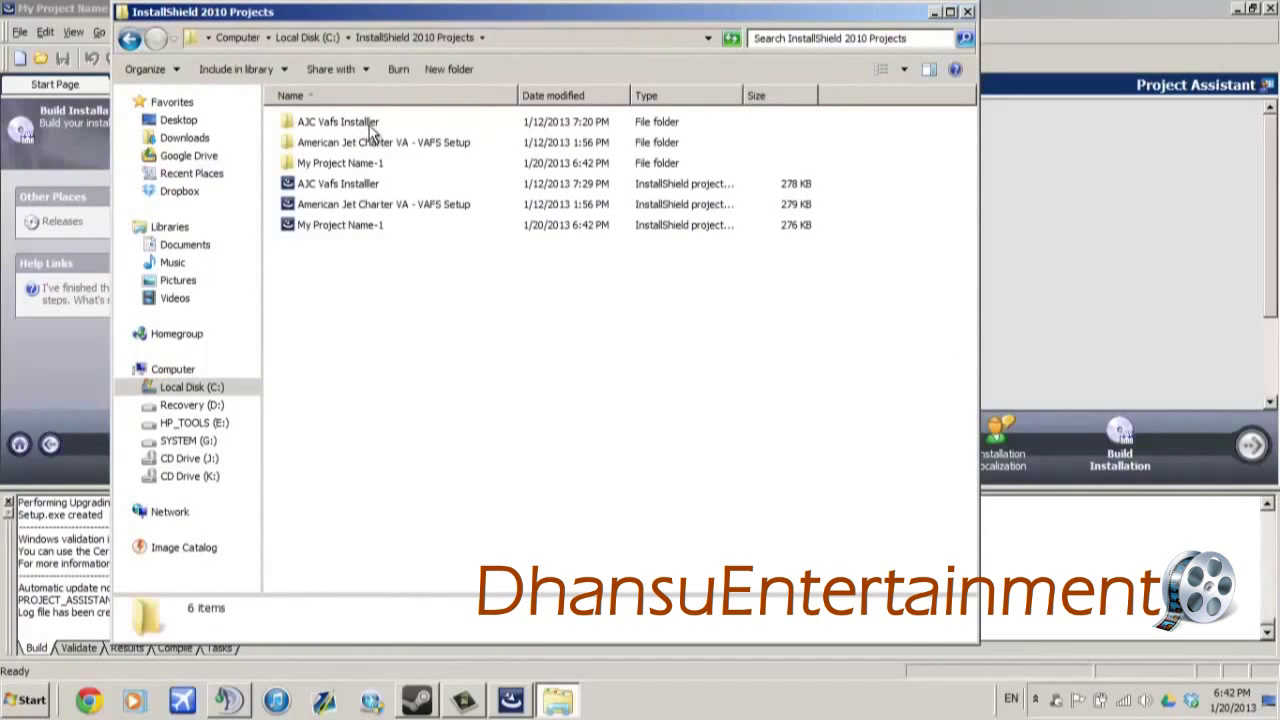
- Browse through My Project Name-1, PROJECT_ASSISTANT, SINGLE_EXE_IMAGE and DiskImages to the DISK1 folder
{"action": "double_click", "coordinate": [360, 163]}
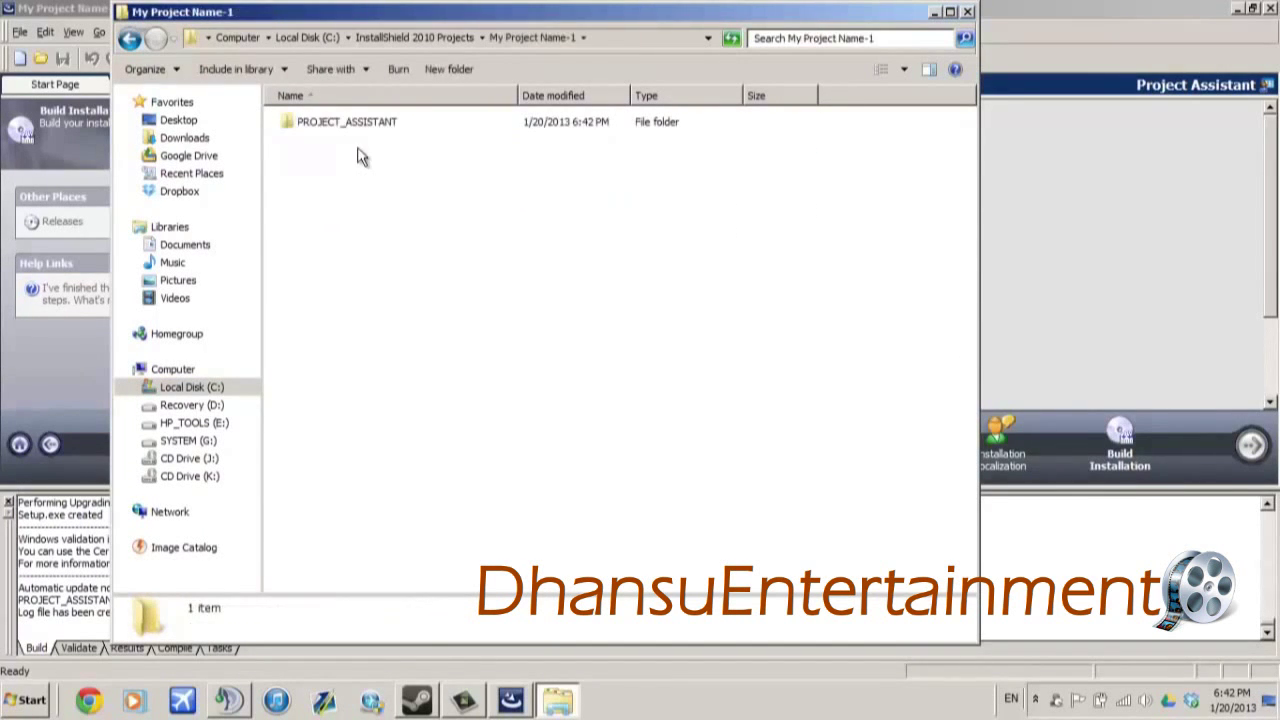
{"action": "left_click", "coordinate": [358, 127]}
{"action": "double_click", "coordinate": [362, 132]}
{"action": "left_click", "coordinate": [350, 147]}
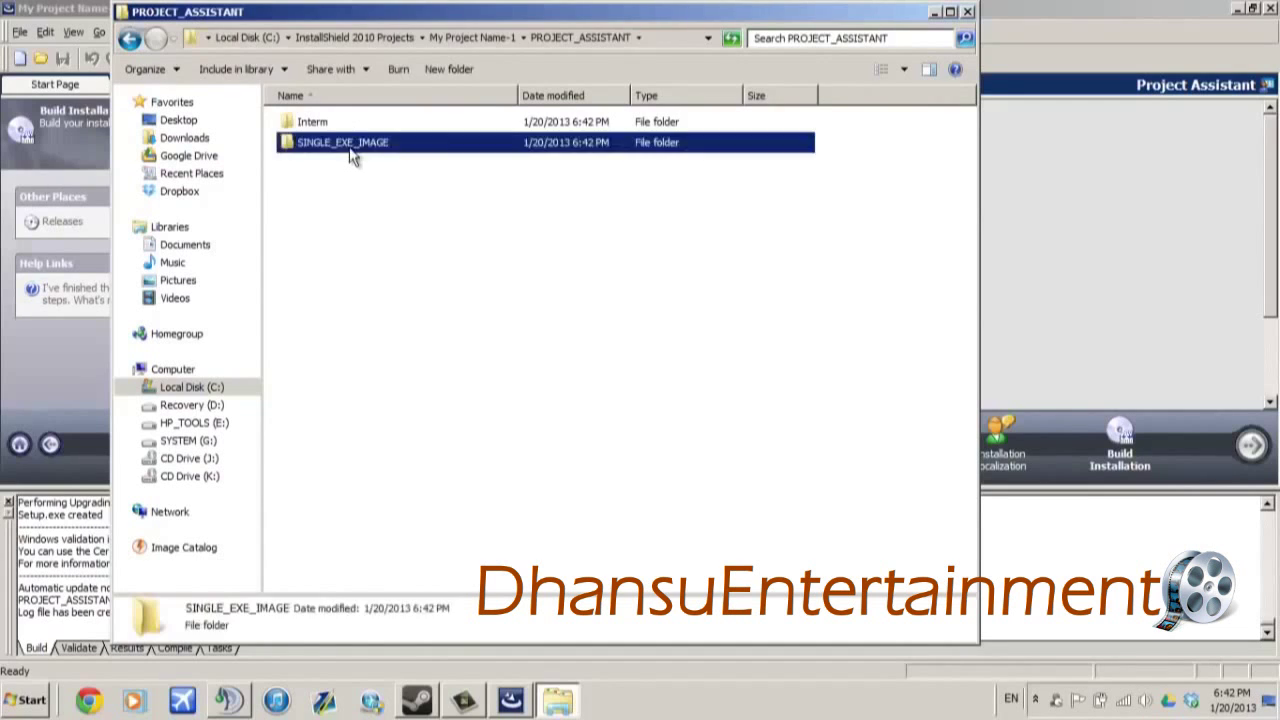
{"action": "double_click", "coordinate": [350, 147]}
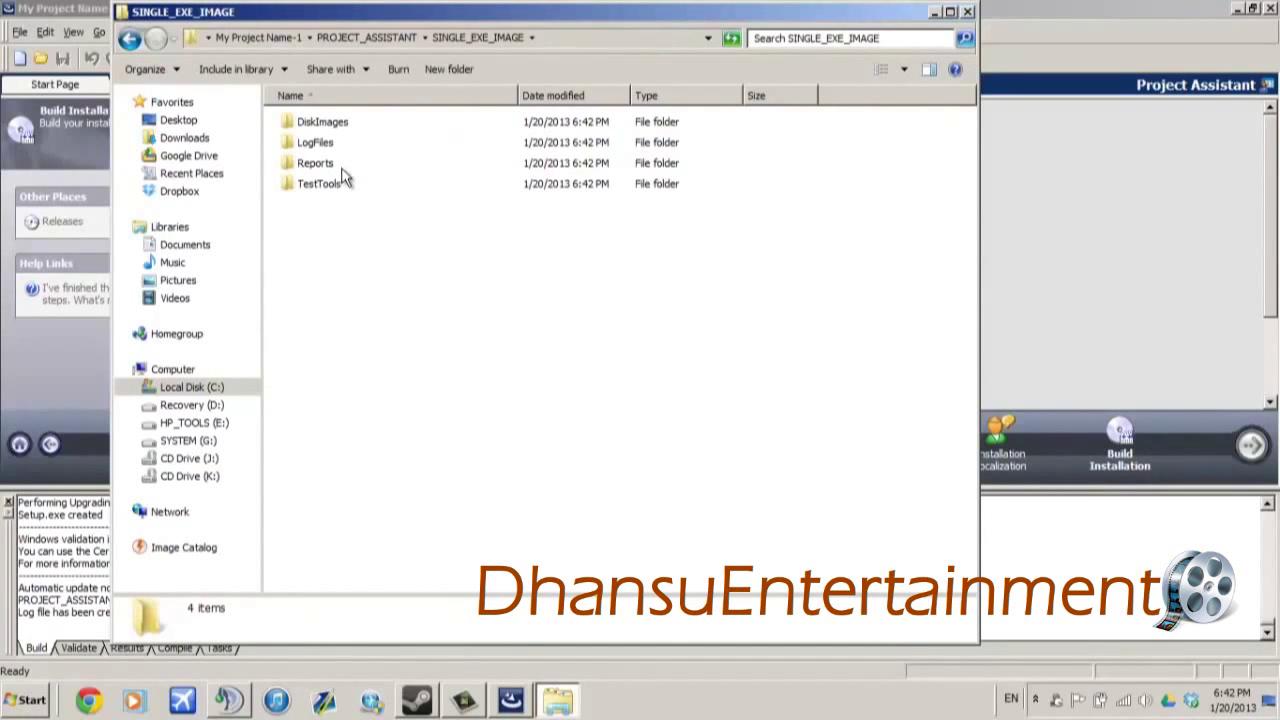
{"action": "left_click", "coordinate": [349, 128]}
{"action": "double_click", "coordinate": [349, 128]}
{"action": "left_click", "coordinate": [347, 128]}
{"action": "double_click", "coordinate": [347, 128]}
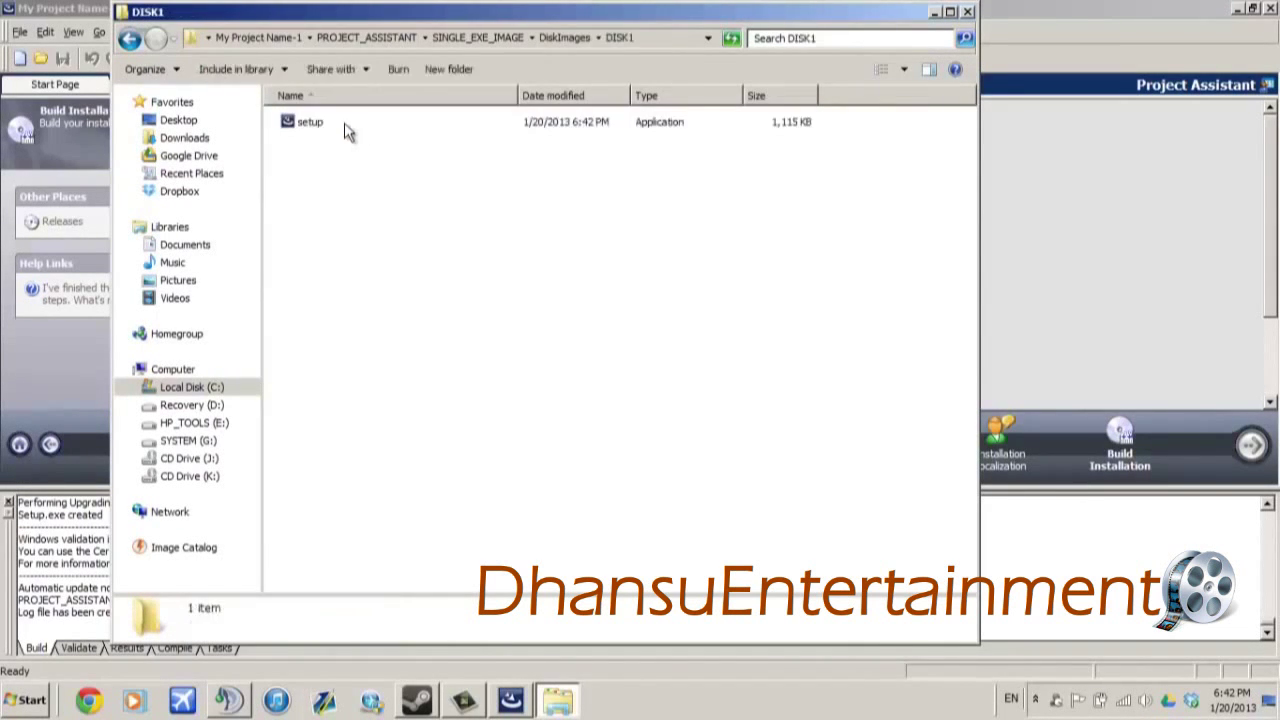
- Run the setup application from DISK1 and examine the installer's License Agreement page
{"action": "left_click", "coordinate": [345, 126]}
{"action": "double_click", "coordinate": [350, 130]}
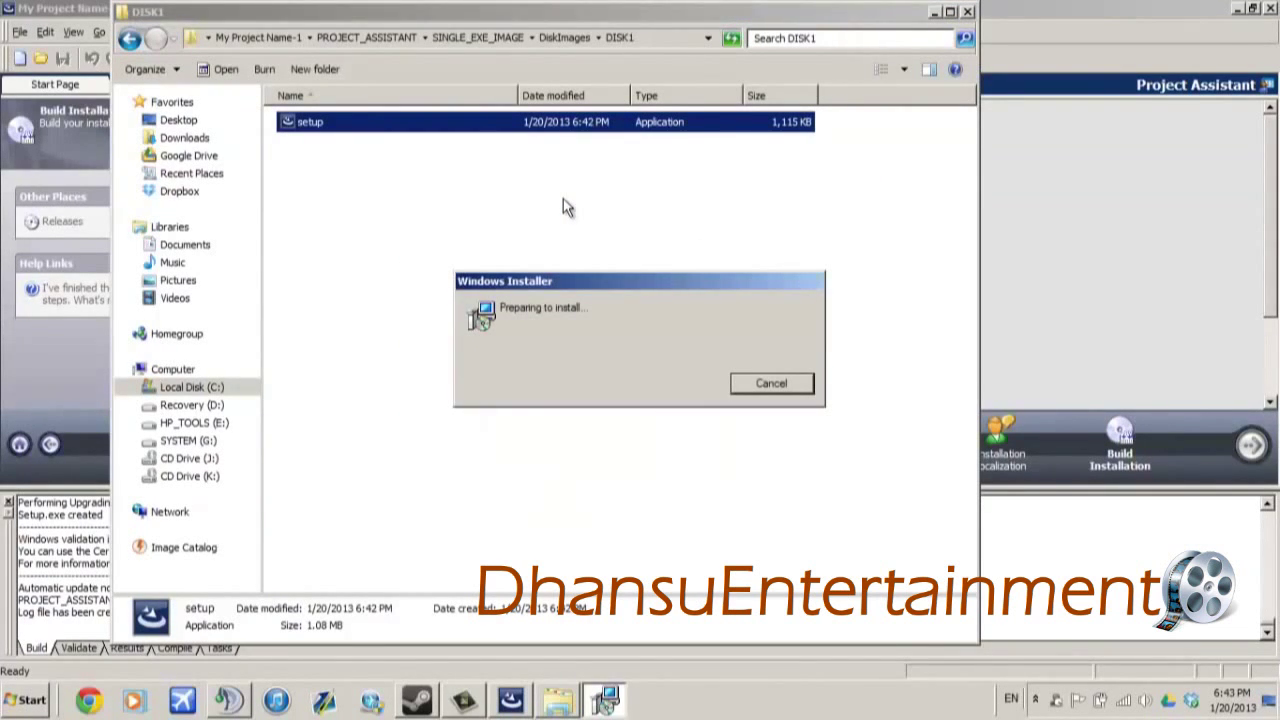
{"action": "left_click", "coordinate": [730, 495]}
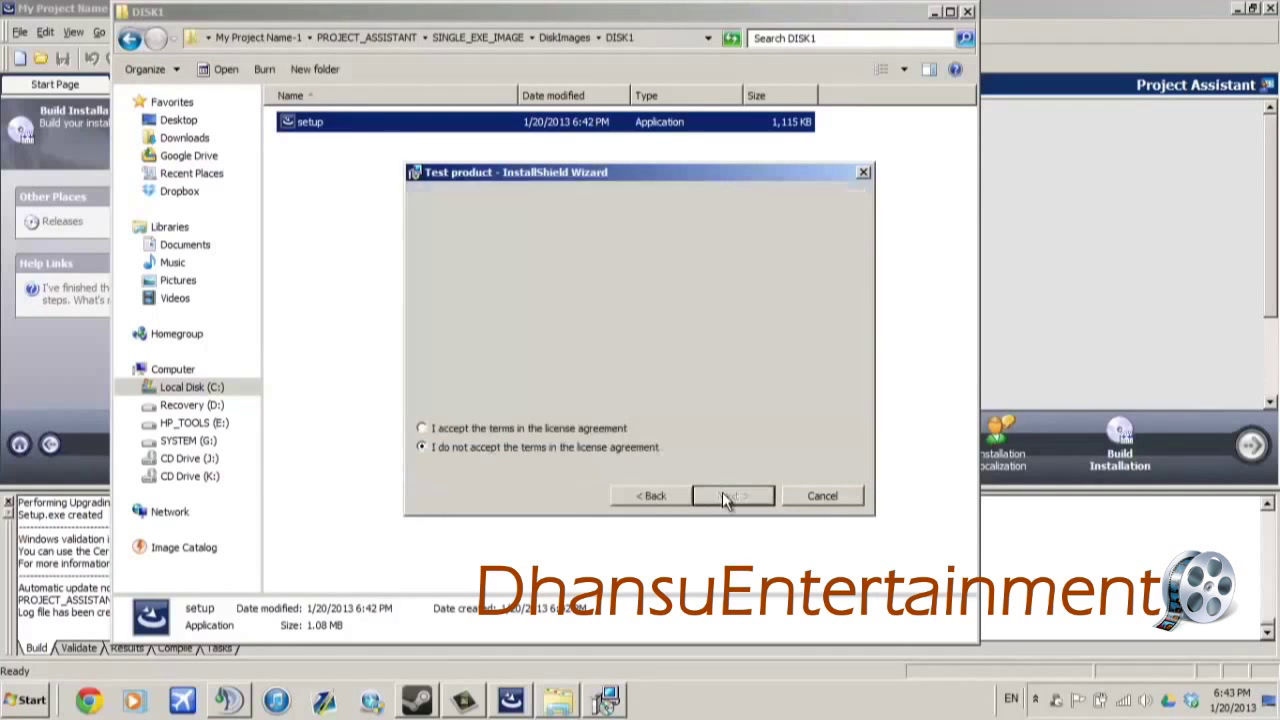
{"action": "left_click_drag", "start_coordinate": [618, 322], "coordinate": [446, 248]}
{"action": "left_click", "coordinate": [430, 283]}
- Cancel the Test product installation, exit the wizard and close the folder window
{"action": "left_click", "coordinate": [821, 495]}
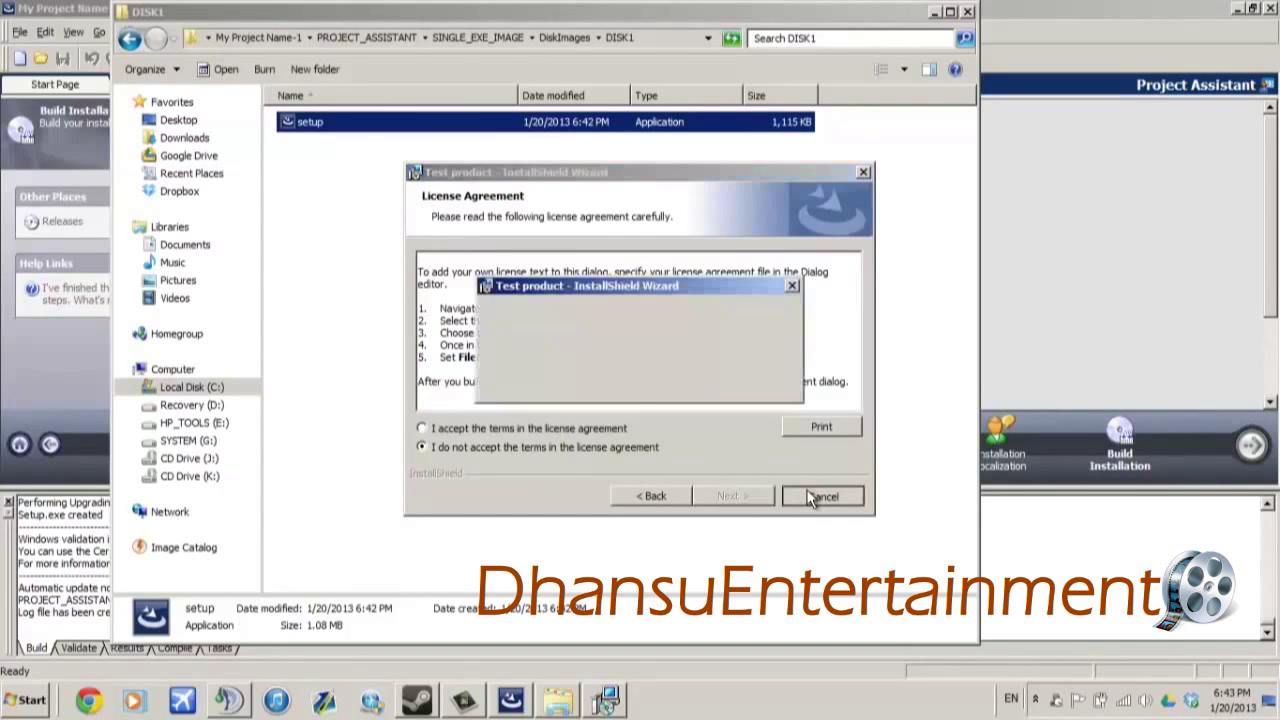
{"action": "left_click", "coordinate": [594, 377]}
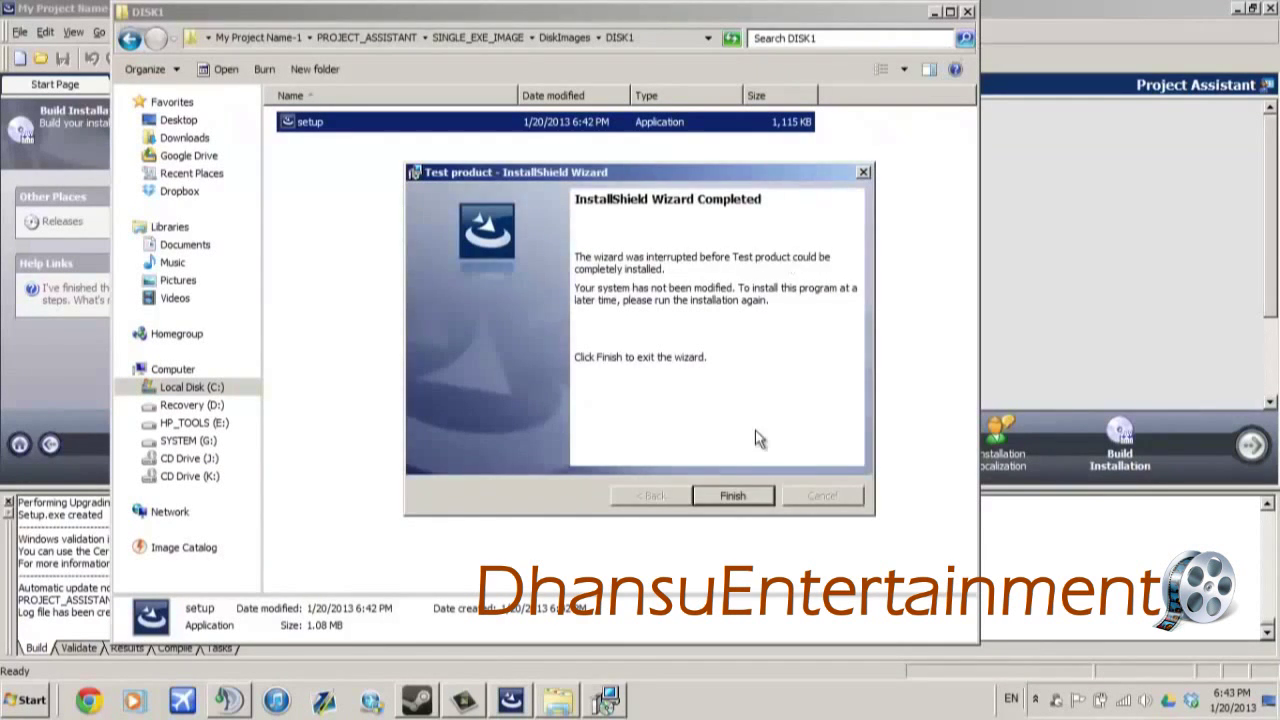
{"action": "left_click", "coordinate": [722, 490]}
{"action": "left_click", "coordinate": [968, 12]}
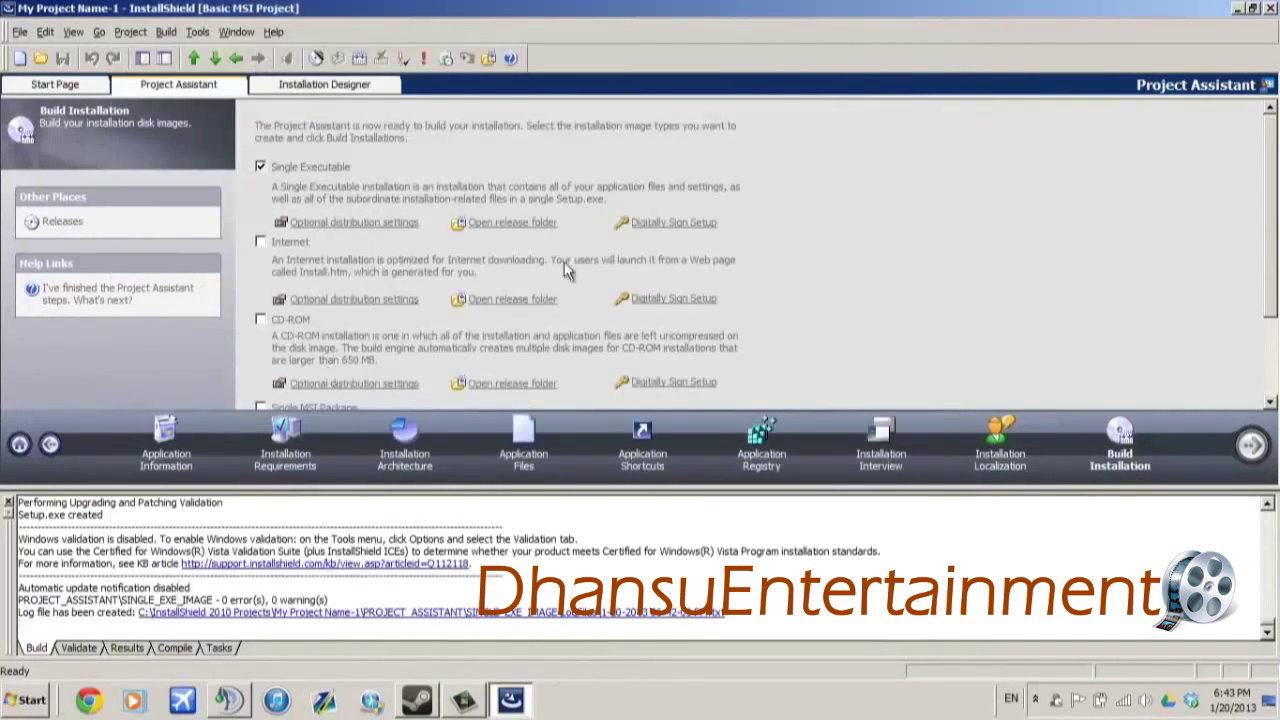
- Hide the build output, enable the Single MSI Package image type and build the installations
{"action": "left_click", "coordinate": [8, 502]}
{"action": "left_click", "coordinate": [278, 409]}
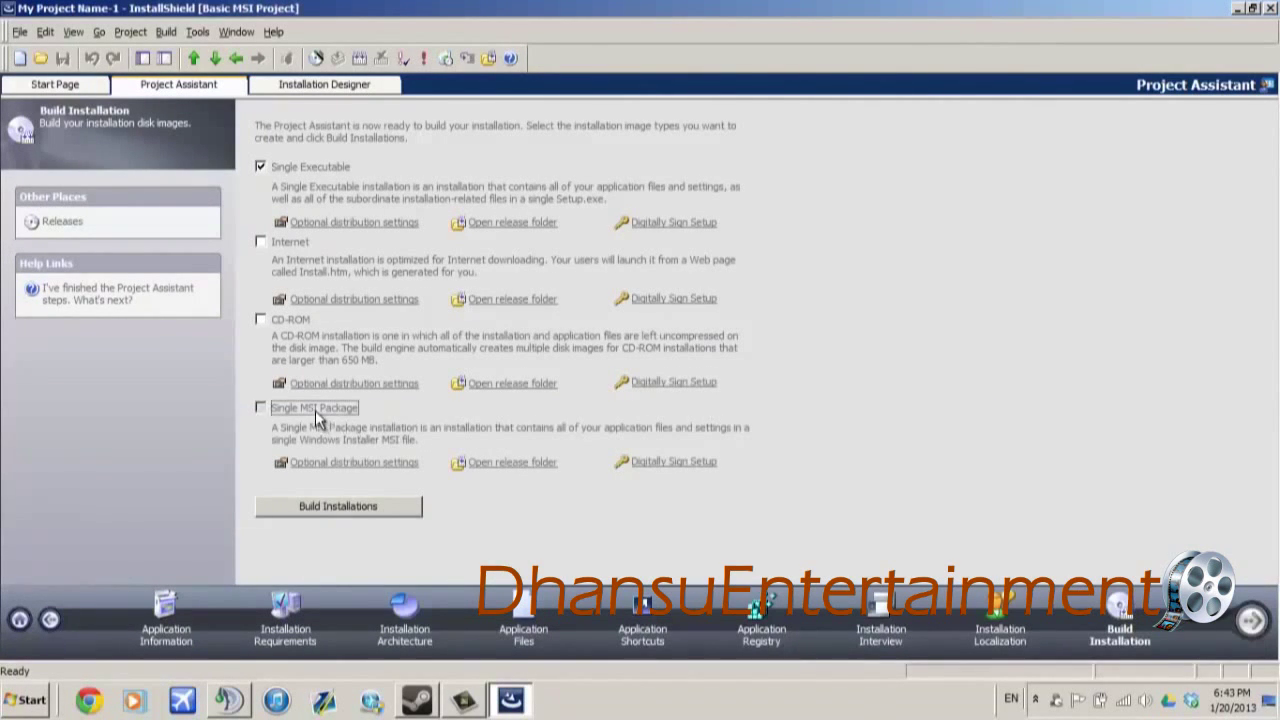
{"action": "left_click", "coordinate": [344, 508]}
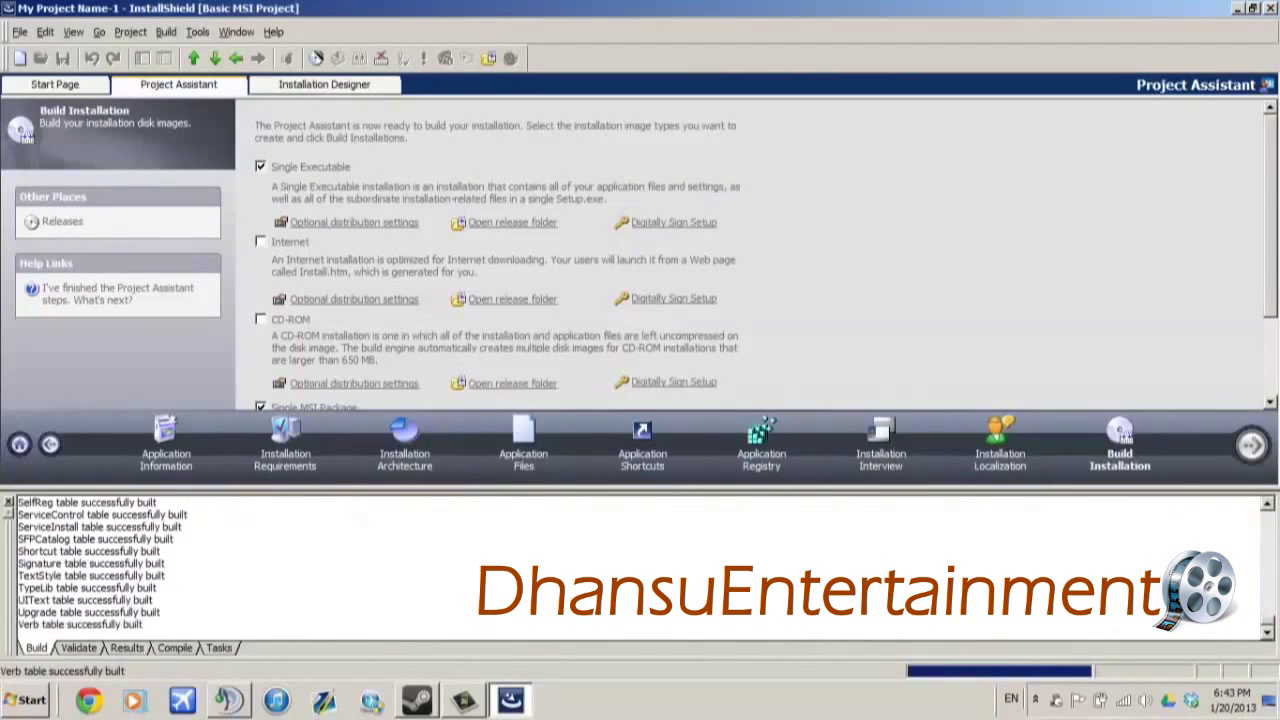
- Open a new Explorer window on Local Disk (C:) and go to the InstallShield 2010 Projects folder
{"action": "left_click", "coordinate": [25, 700]}
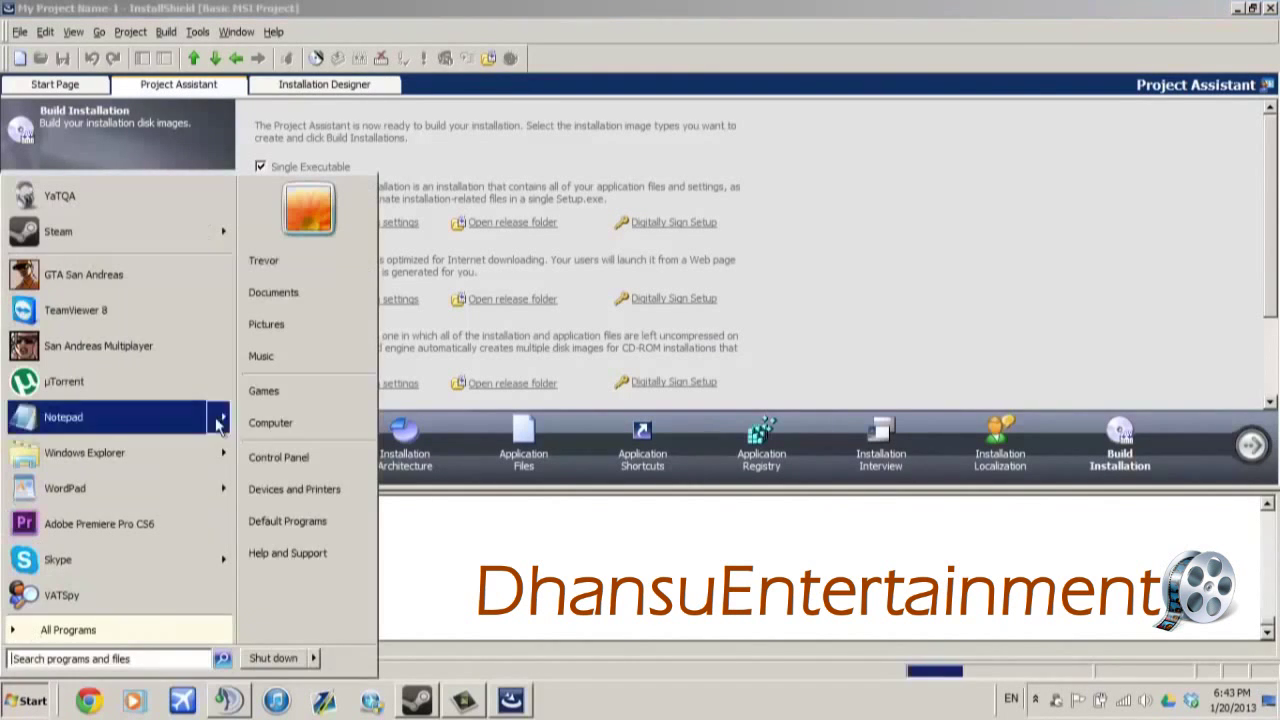
{"action": "left_click", "coordinate": [268, 419]}
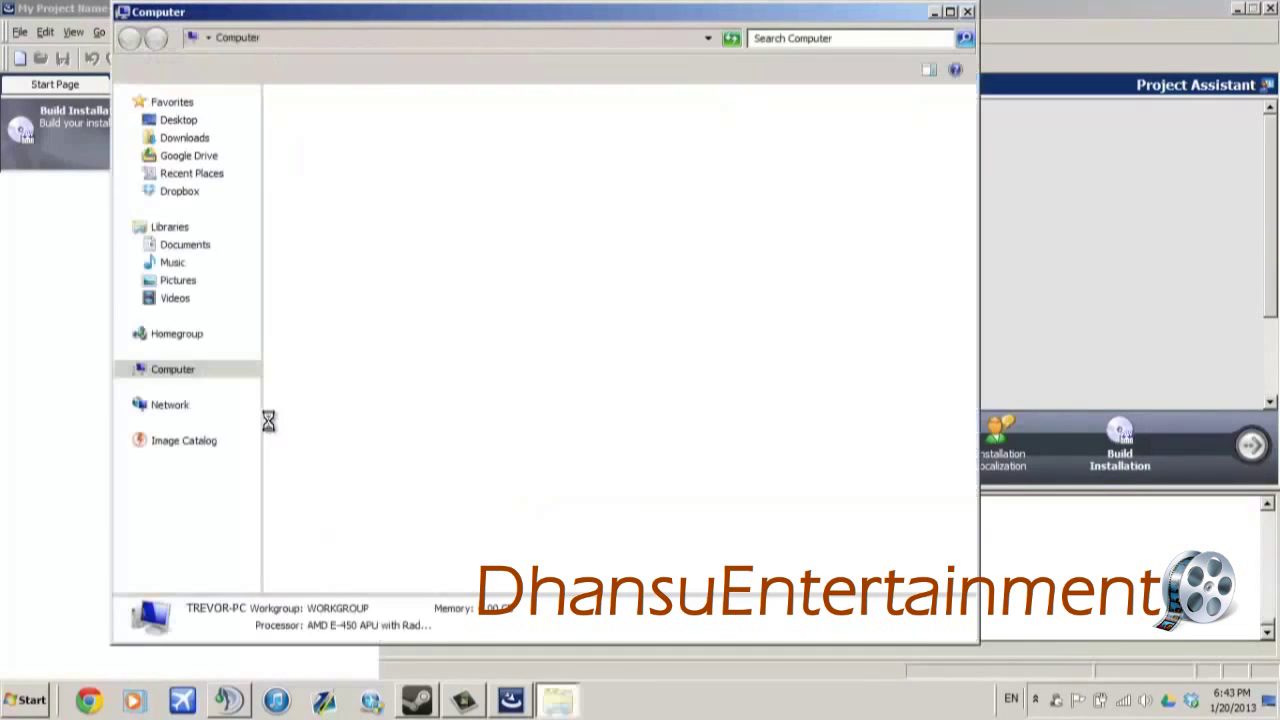
{"action": "double_click", "coordinate": [308, 140]}
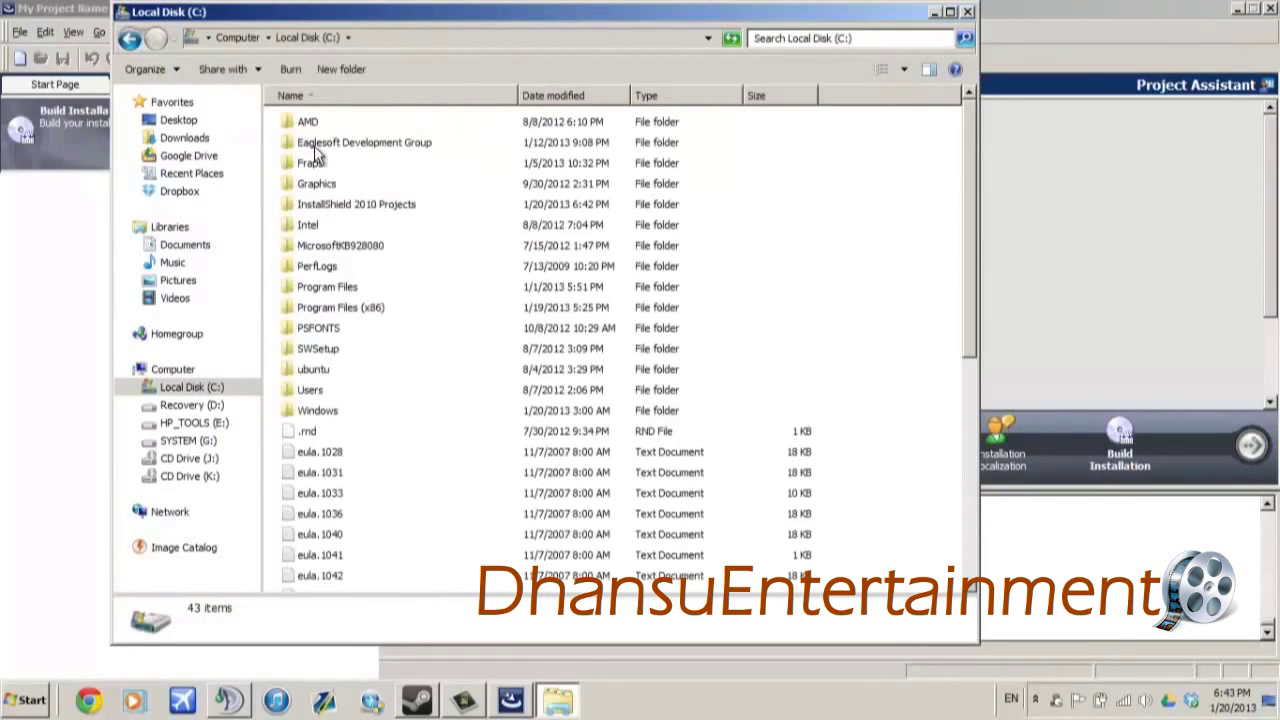
{"action": "double_click", "coordinate": [356, 207]}
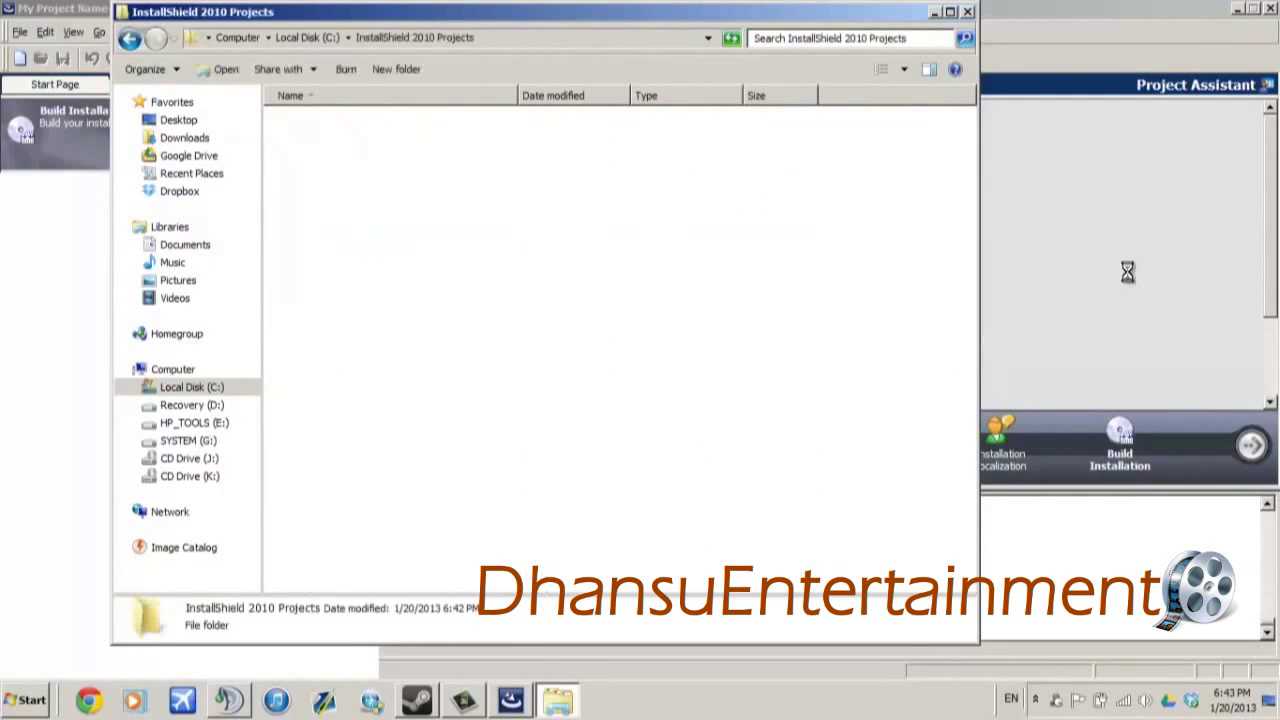
{"action": "left_click", "coordinate": [1128, 271]}
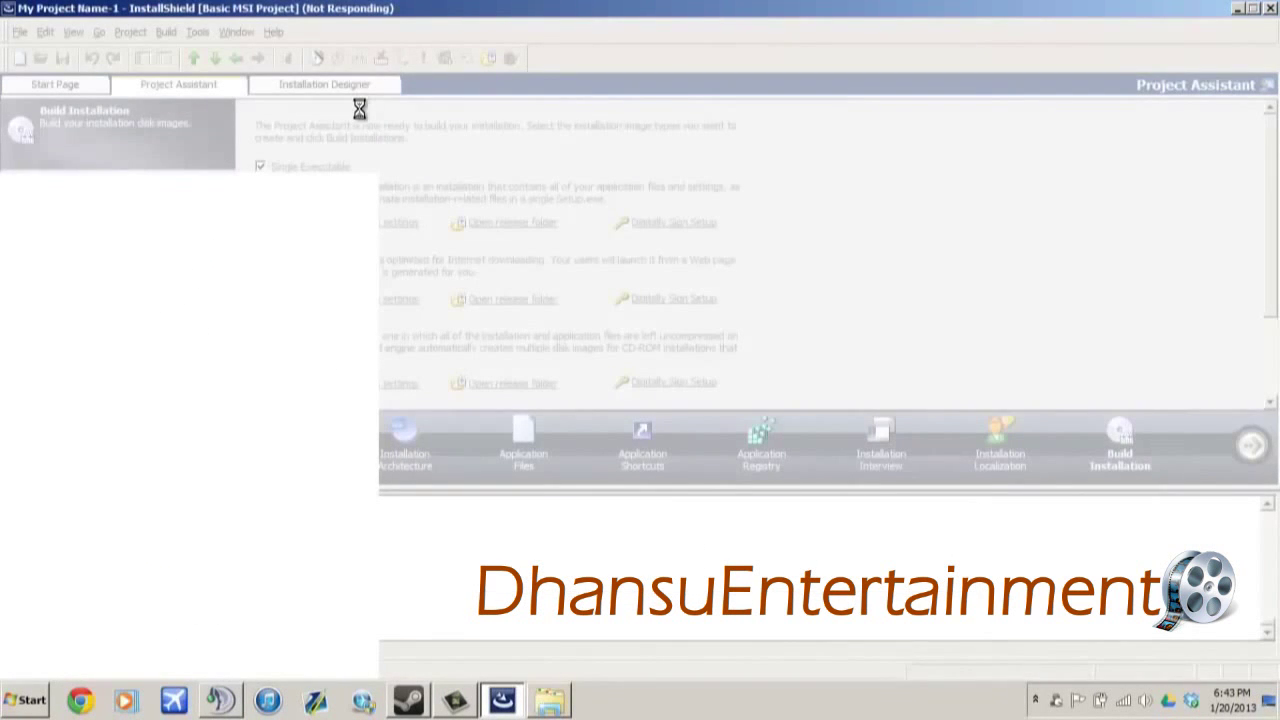
{"action": "left_click", "coordinate": [570, 710]}
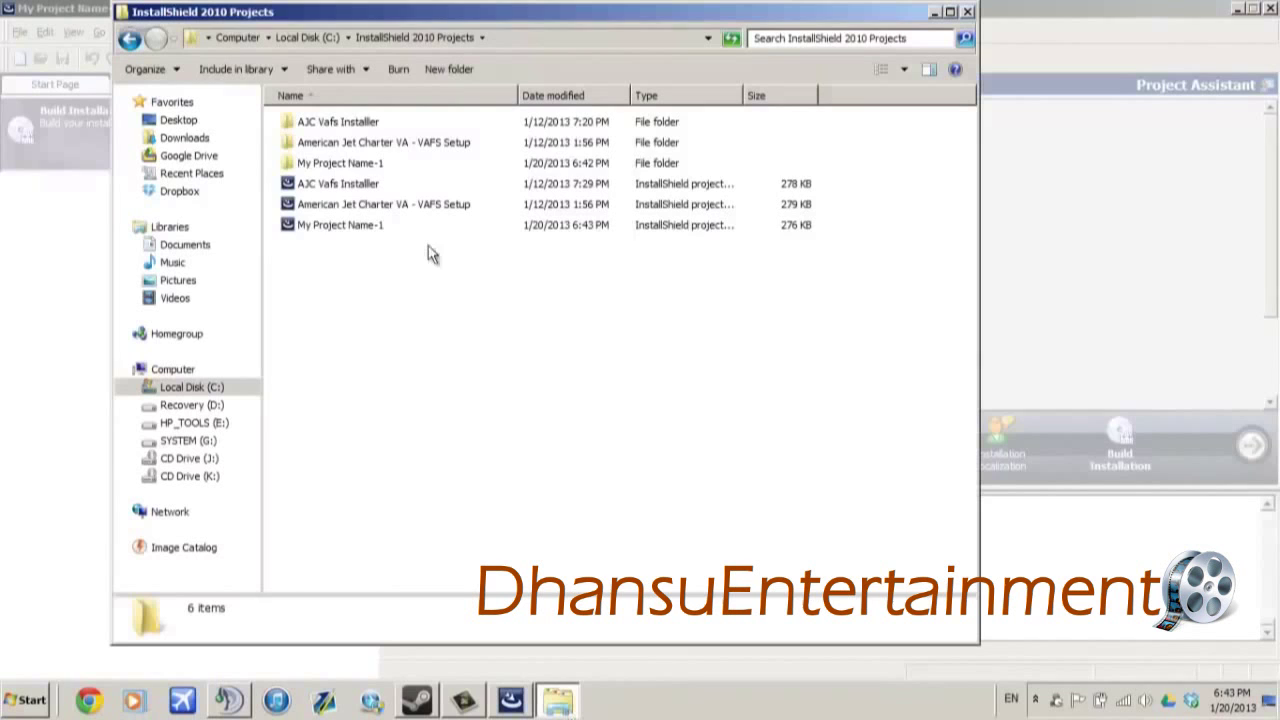
- Browse through My Project Name-1, PROJECT_ASSISTANT, SINGLE_MSI_IMAGE and DiskImages to DISK1 and select the Test product package
{"action": "double_click", "coordinate": [388, 164]}
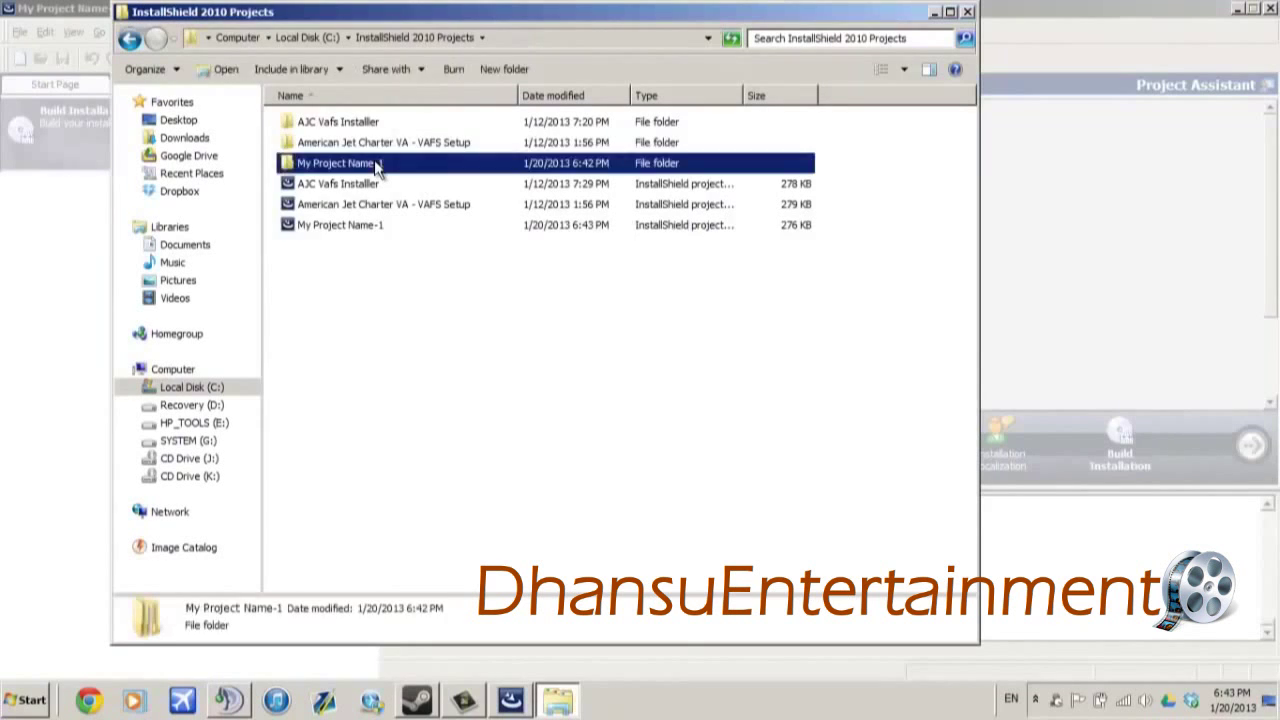
{"action": "left_click", "coordinate": [134, 42]}
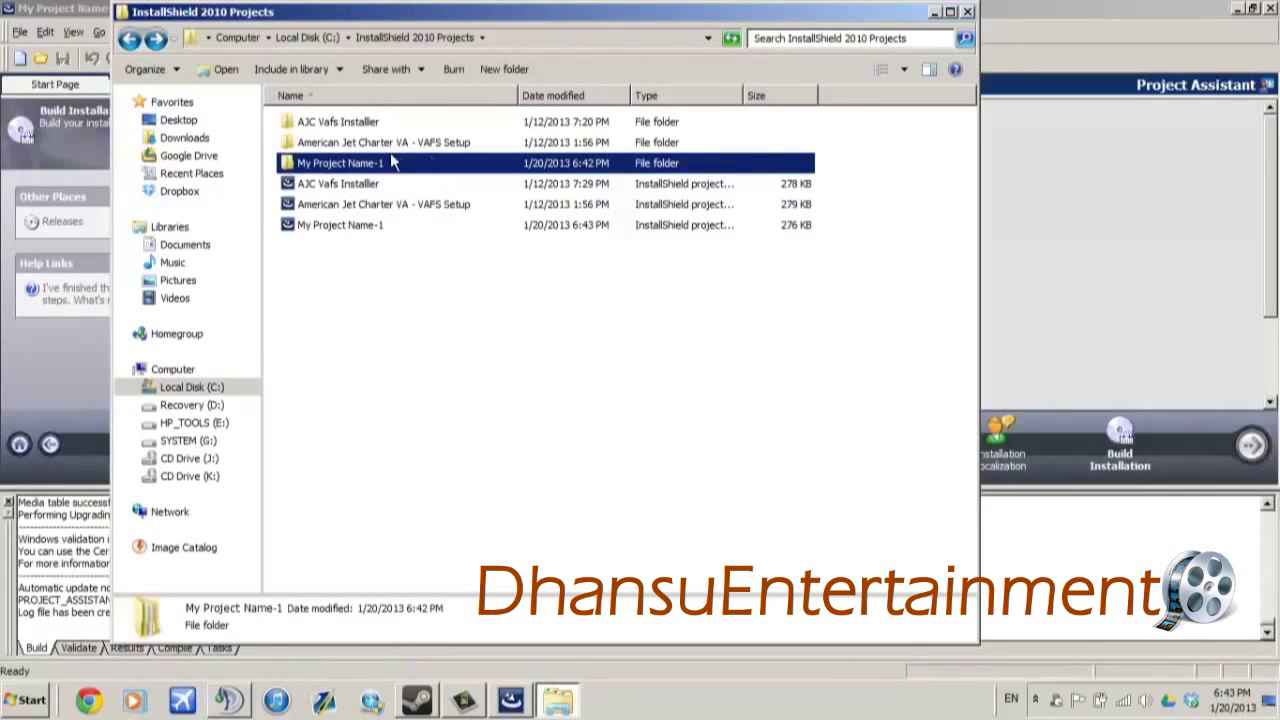
{"action": "double_click", "coordinate": [366, 168]}
{"action": "double_click", "coordinate": [345, 121]}
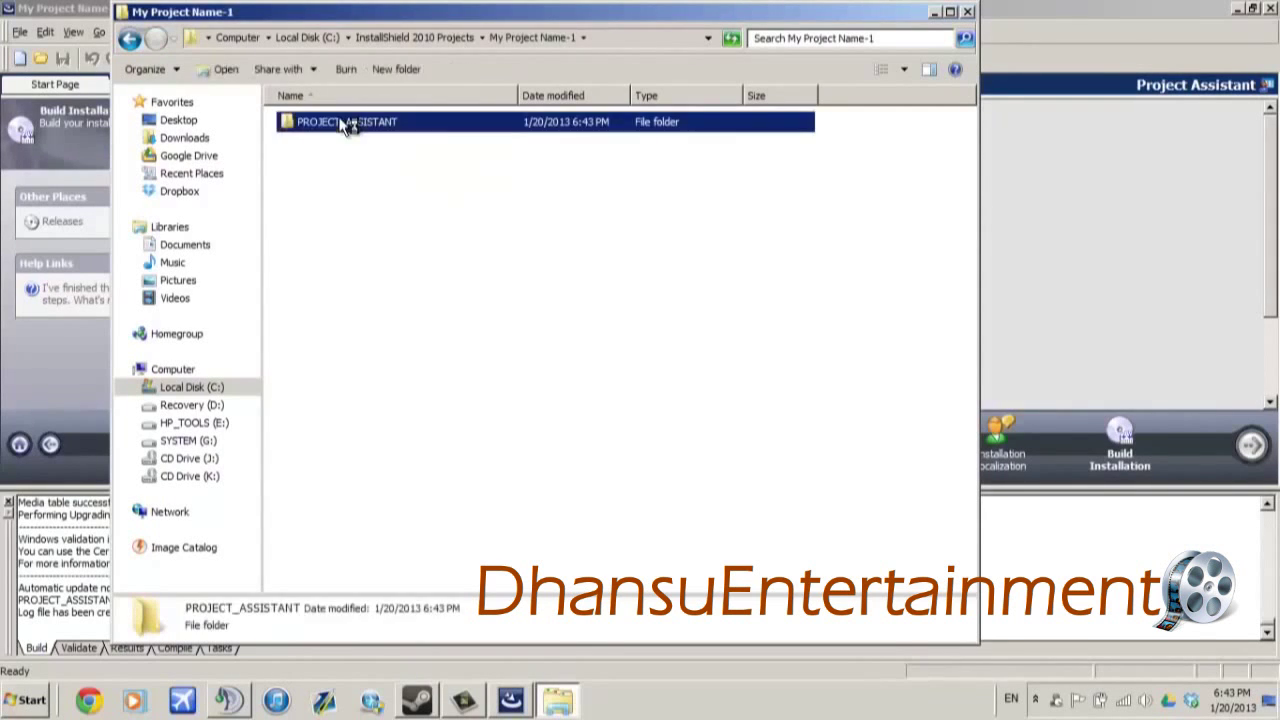
{"action": "double_click", "coordinate": [335, 166]}
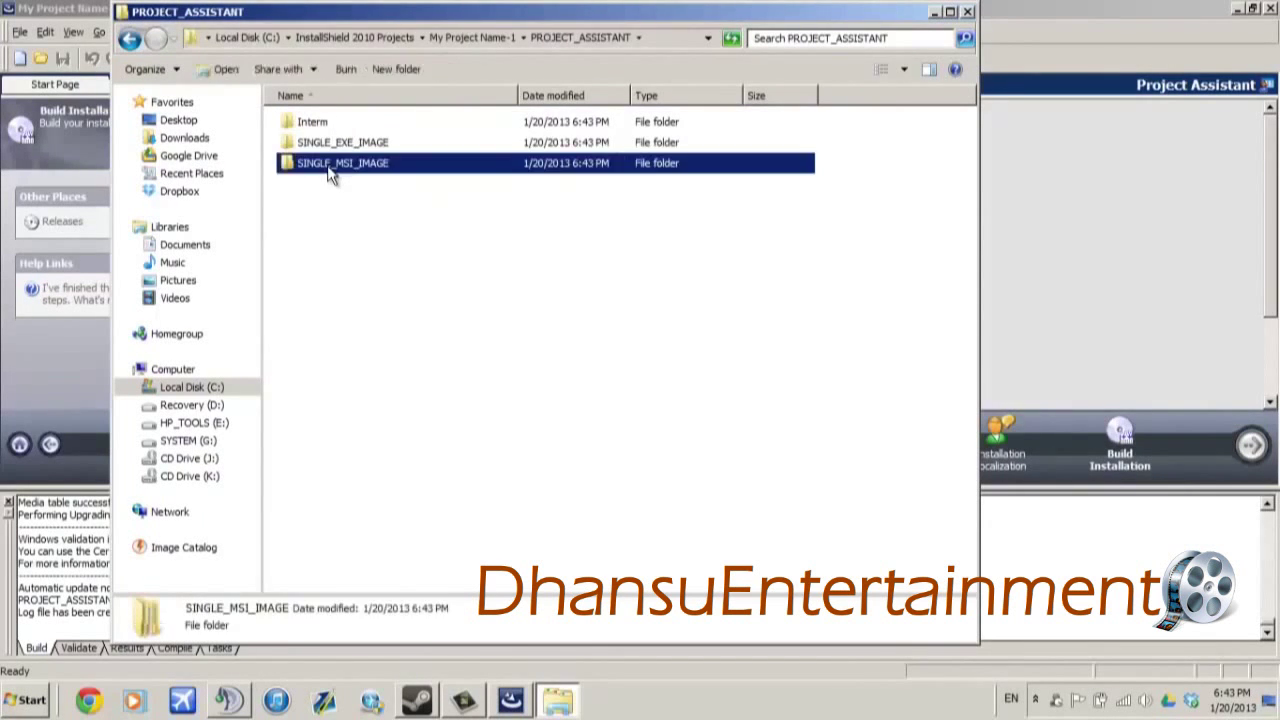
{"action": "double_click", "coordinate": [352, 122]}
{"action": "double_click", "coordinate": [352, 122]}
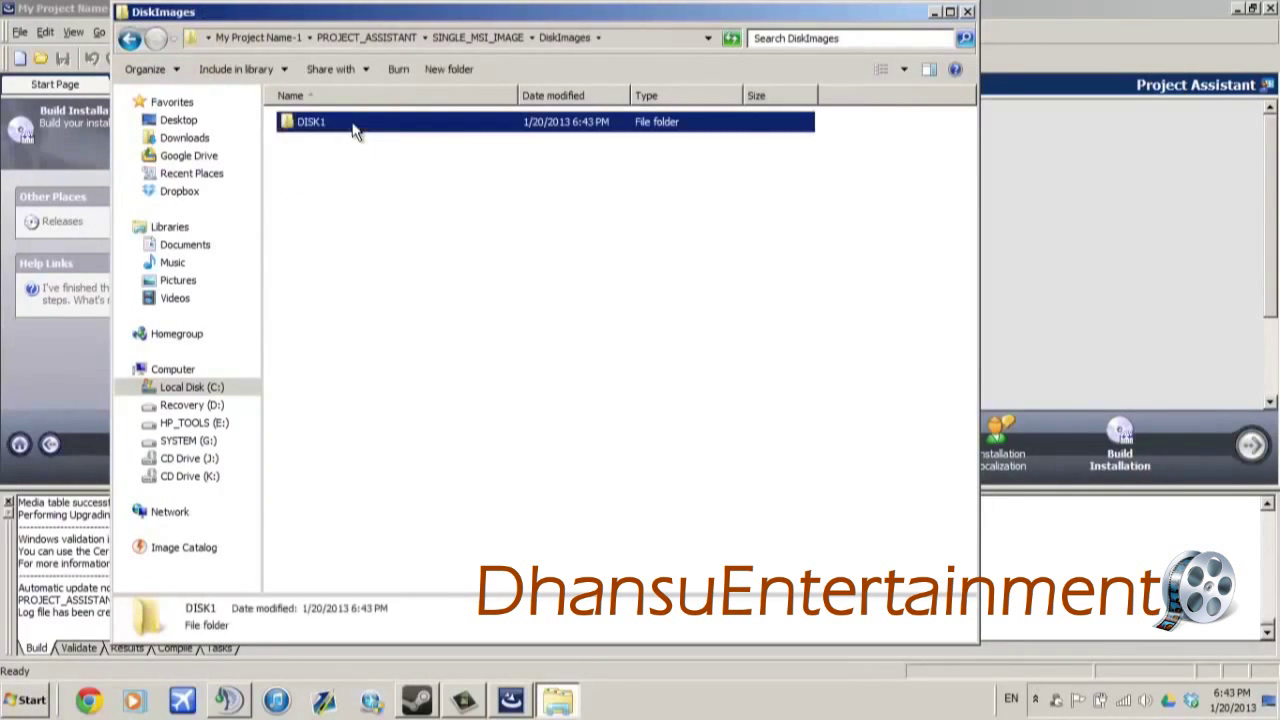
{"action": "left_click", "coordinate": [352, 123]}
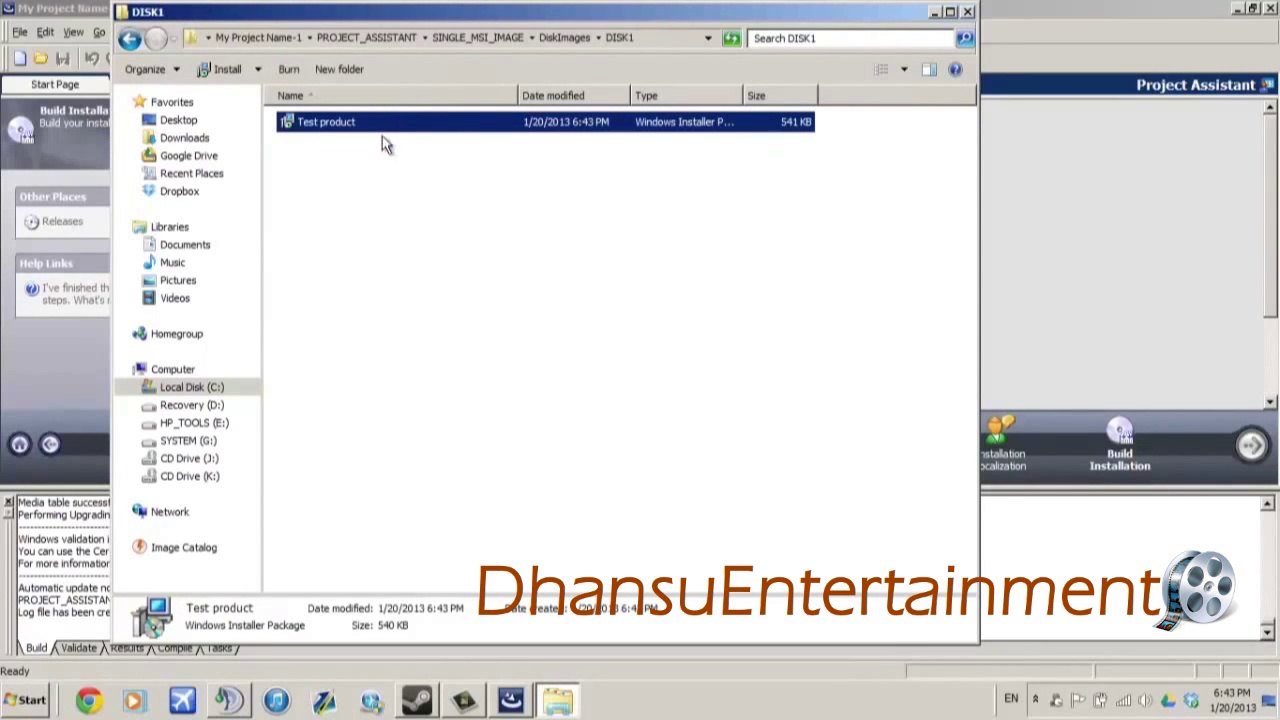
- Run the Test product MSI installer, accept the license terms and keep the prefilled customer information
{"action": "double_click", "coordinate": [390, 127]}
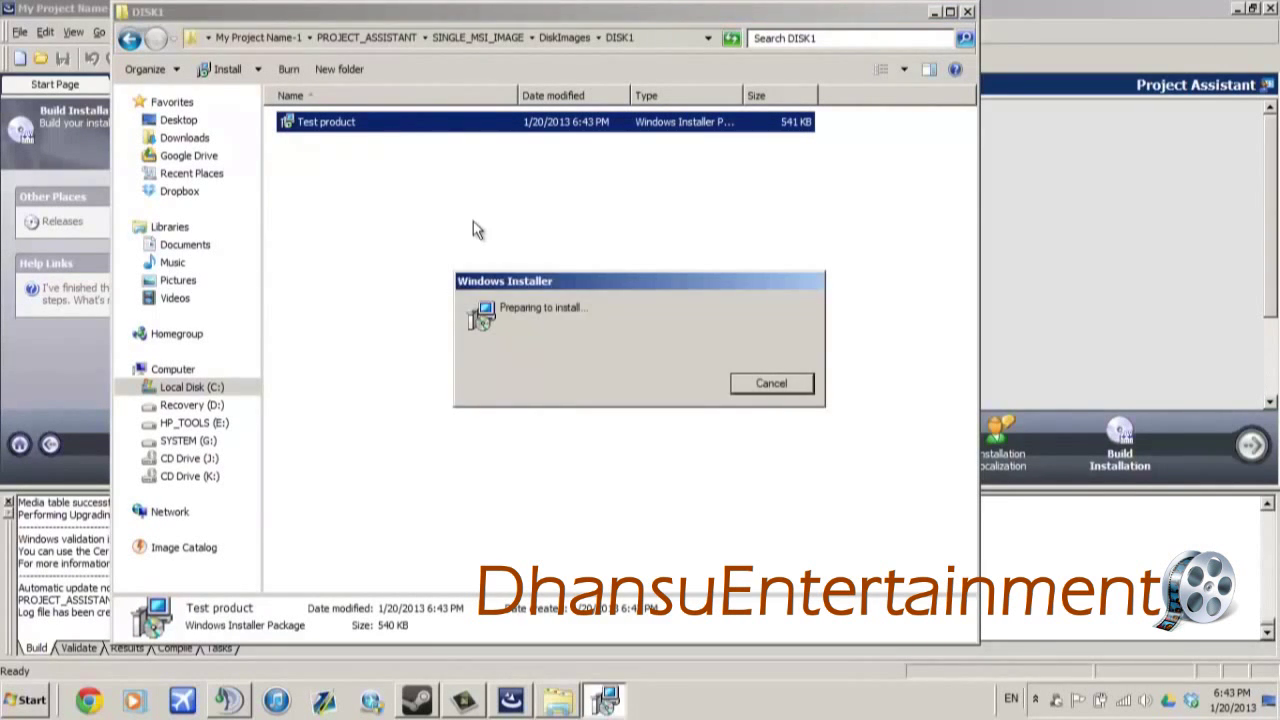
{"action": "left_click", "coordinate": [716, 495]}
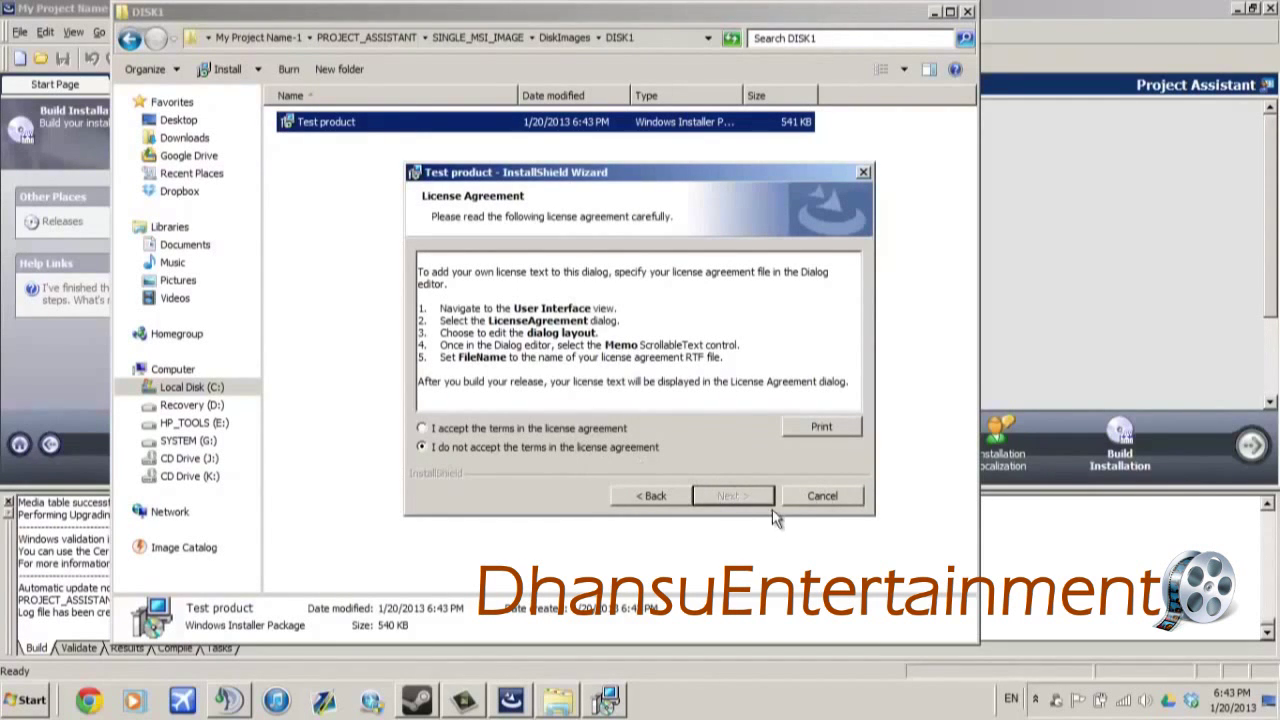
{"action": "left_click", "coordinate": [584, 430]}
{"action": "left_click", "coordinate": [720, 495]}
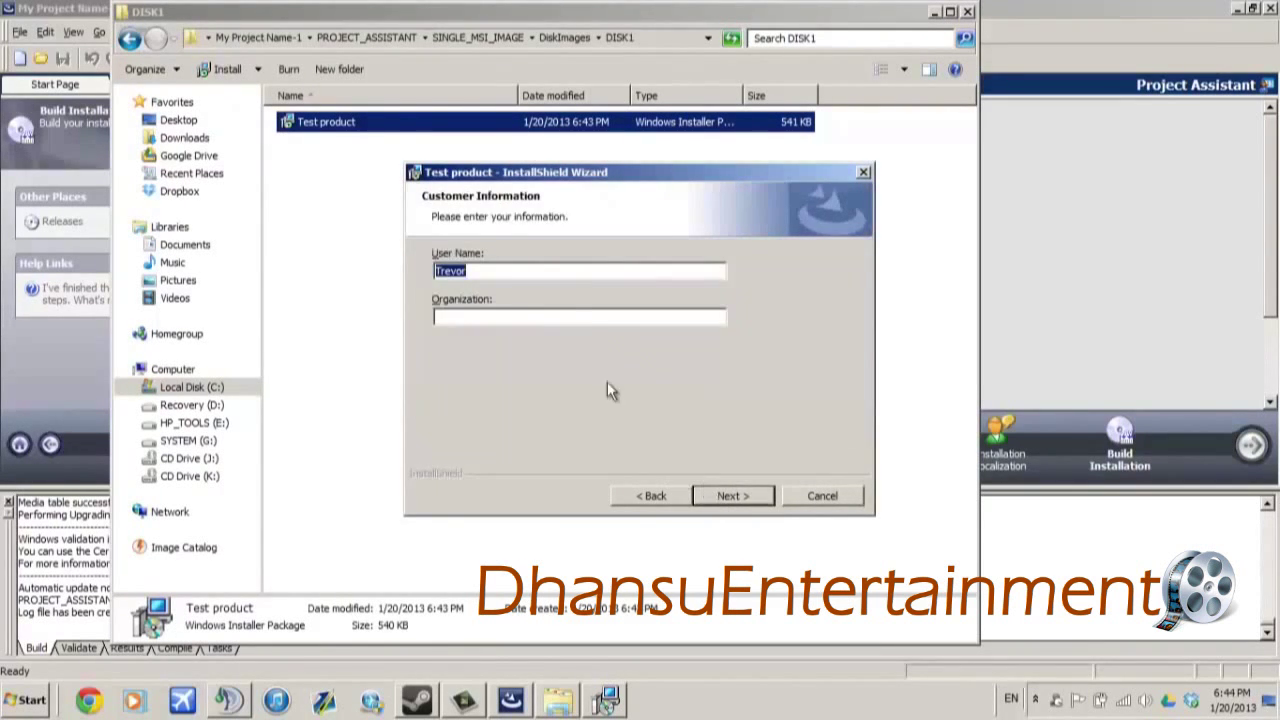
{"action": "left_click", "coordinate": [730, 496]}
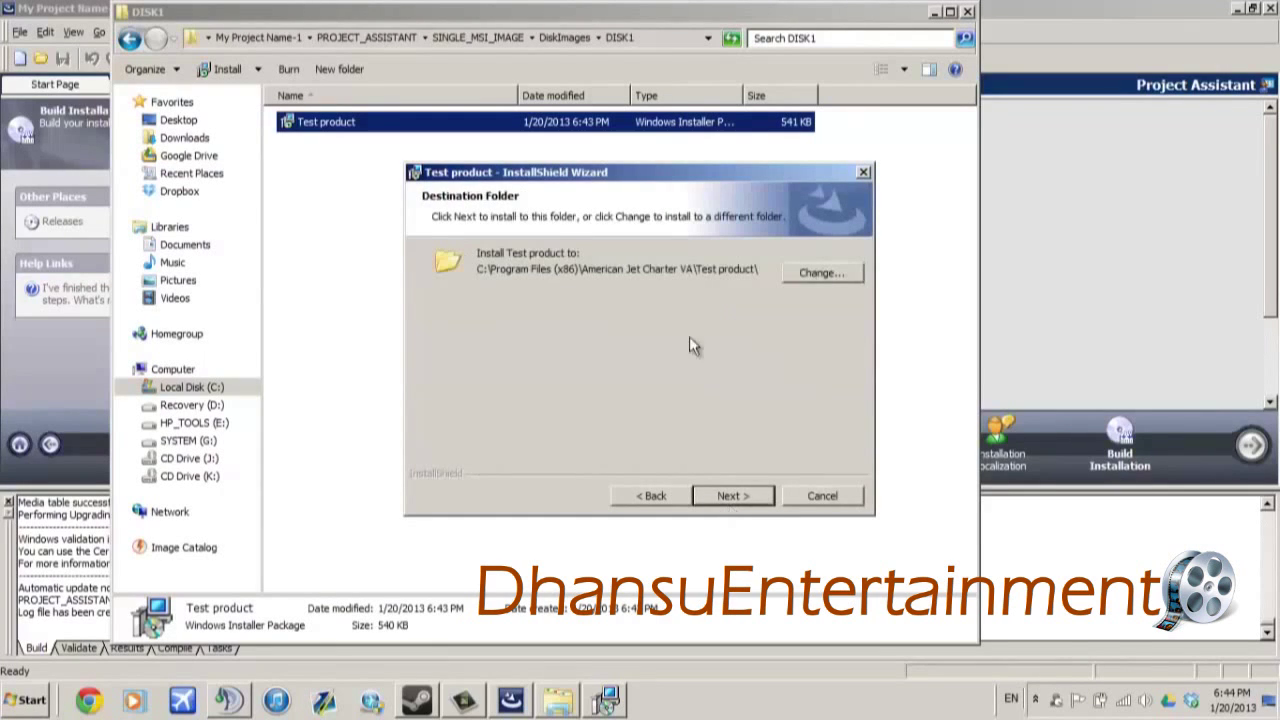
- Keep C:\Program Files (x86)\American Jet Charter VA\Test product\ as the destination folder, install Test product and finish the wizard
{"action": "left_click", "coordinate": [806, 274]}
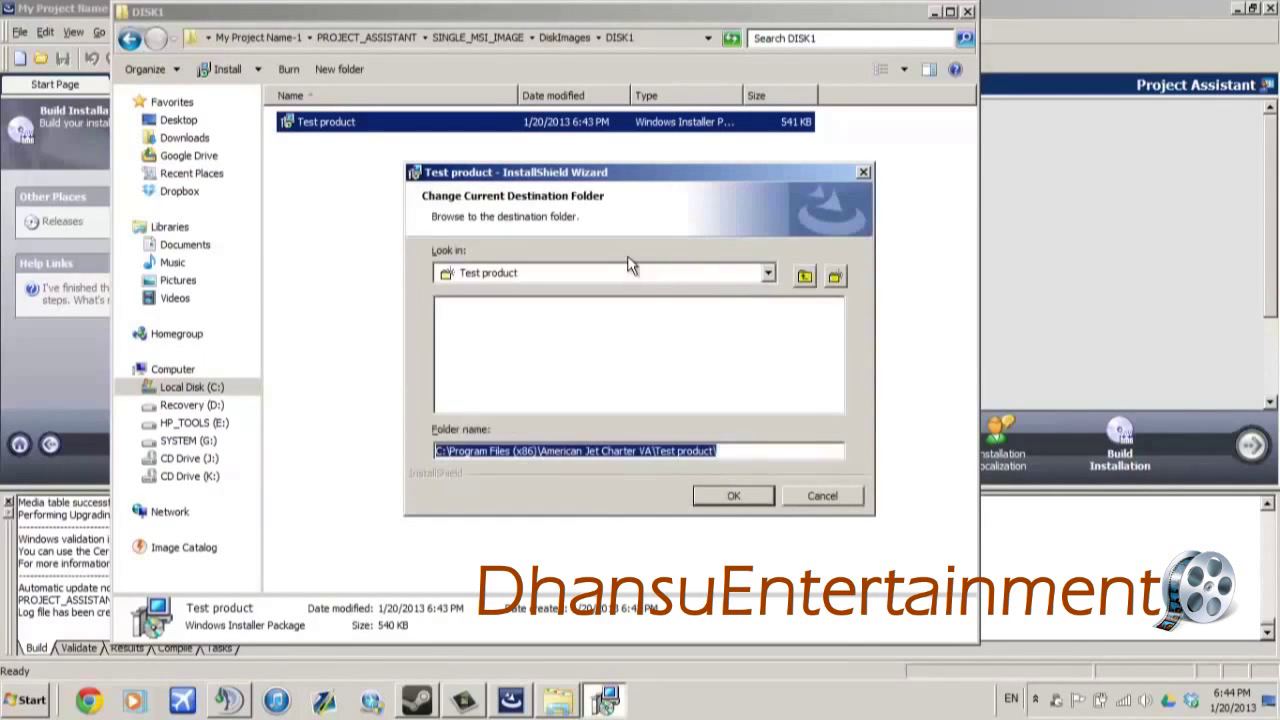
{"action": "left_click", "coordinate": [735, 496]}
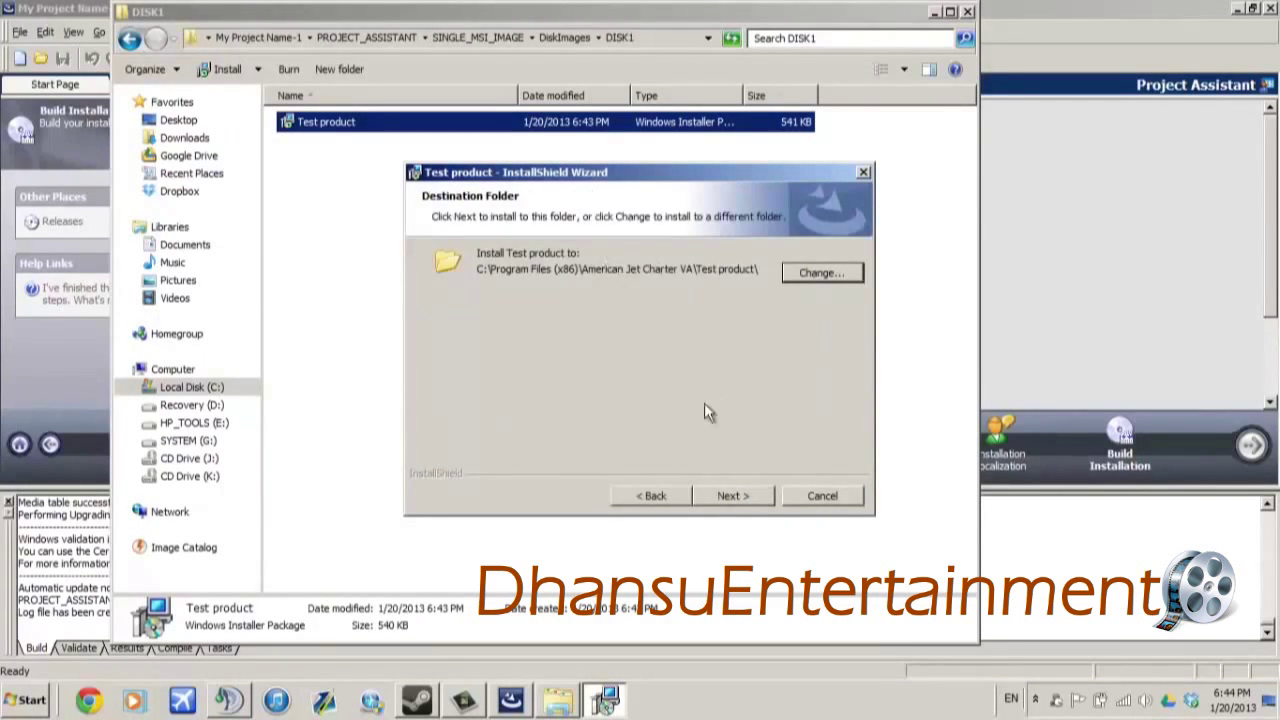
{"action": "left_click", "coordinate": [731, 497]}
{"action": "left_click", "coordinate": [730, 497]}
{"action": "left_click", "coordinate": [730, 497]}
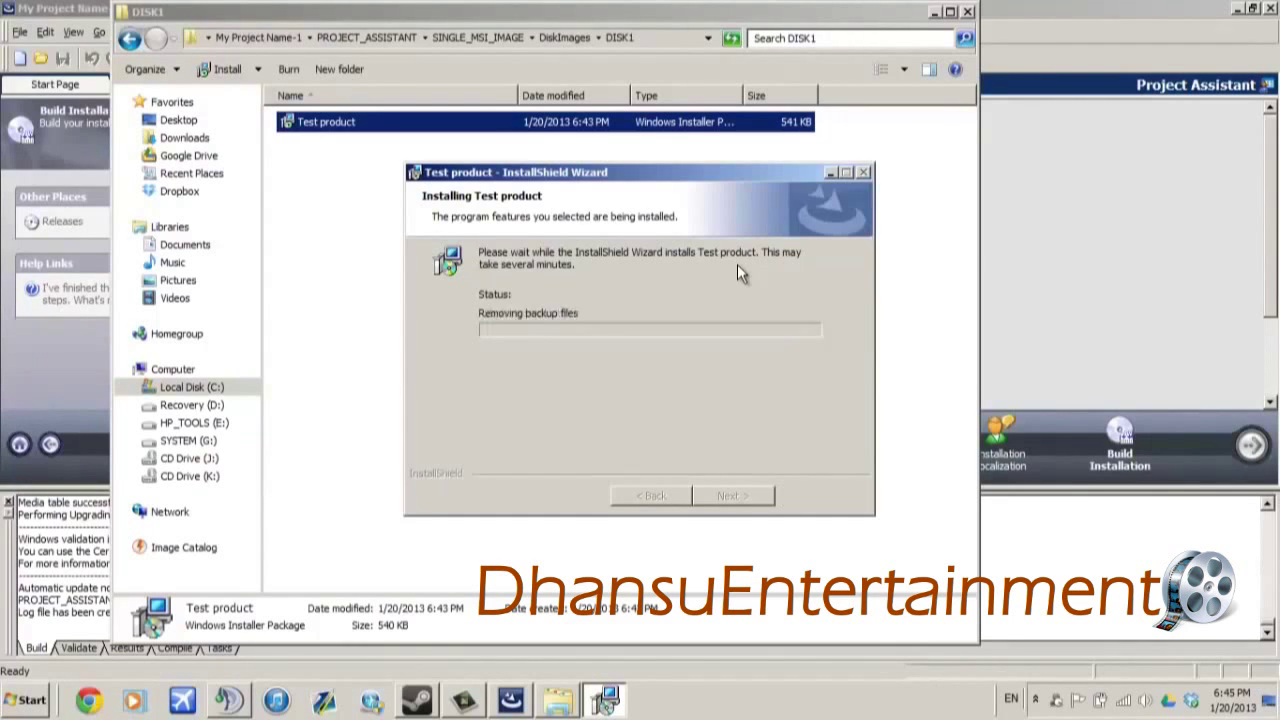
{"action": "left_click", "coordinate": [737, 491]}
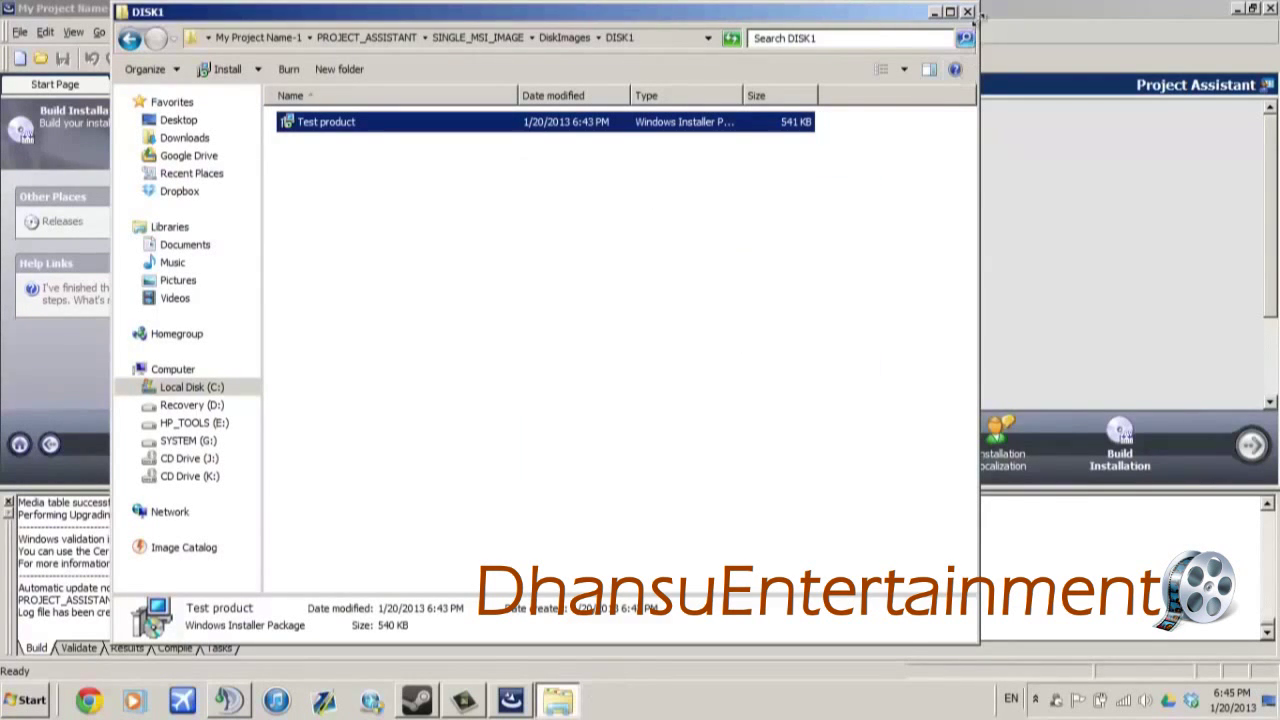
- Browse Local Disk (C:) through Program Files (x86) and American Jet Charter VA to the Test product folder and select the installed archive
{"action": "left_click", "coordinate": [190, 387]}
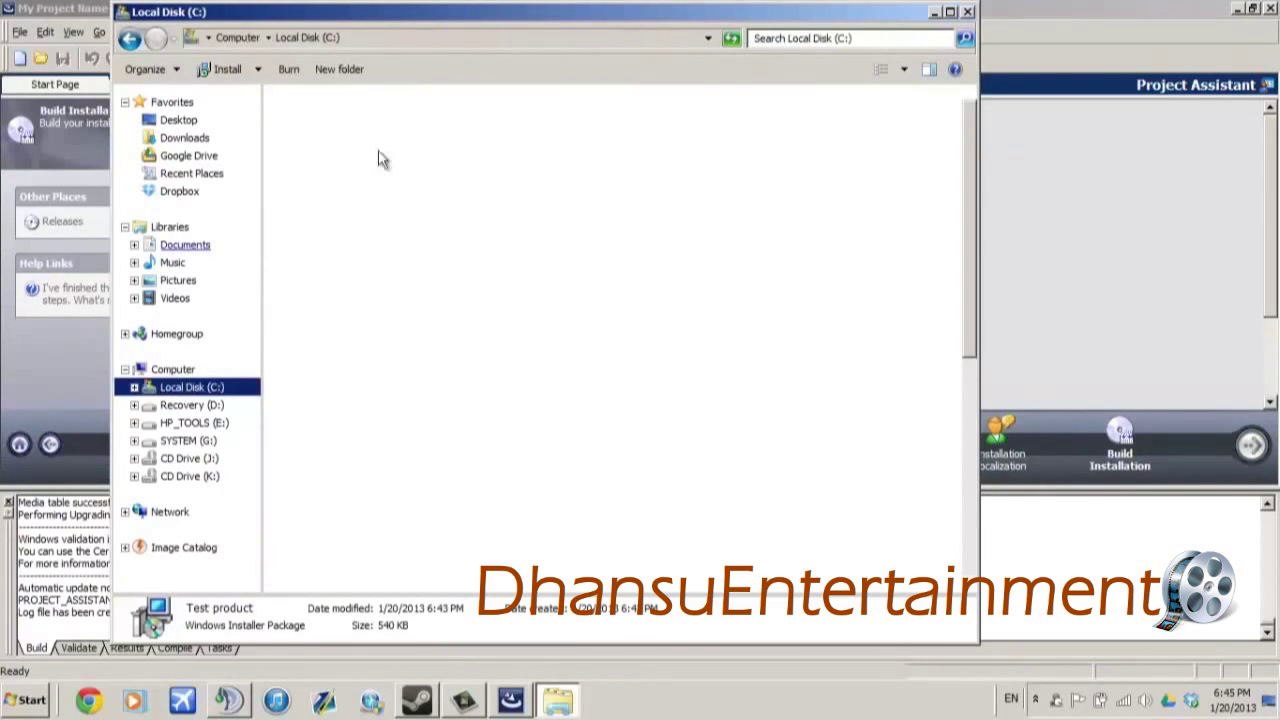
{"action": "double_click", "coordinate": [331, 306]}
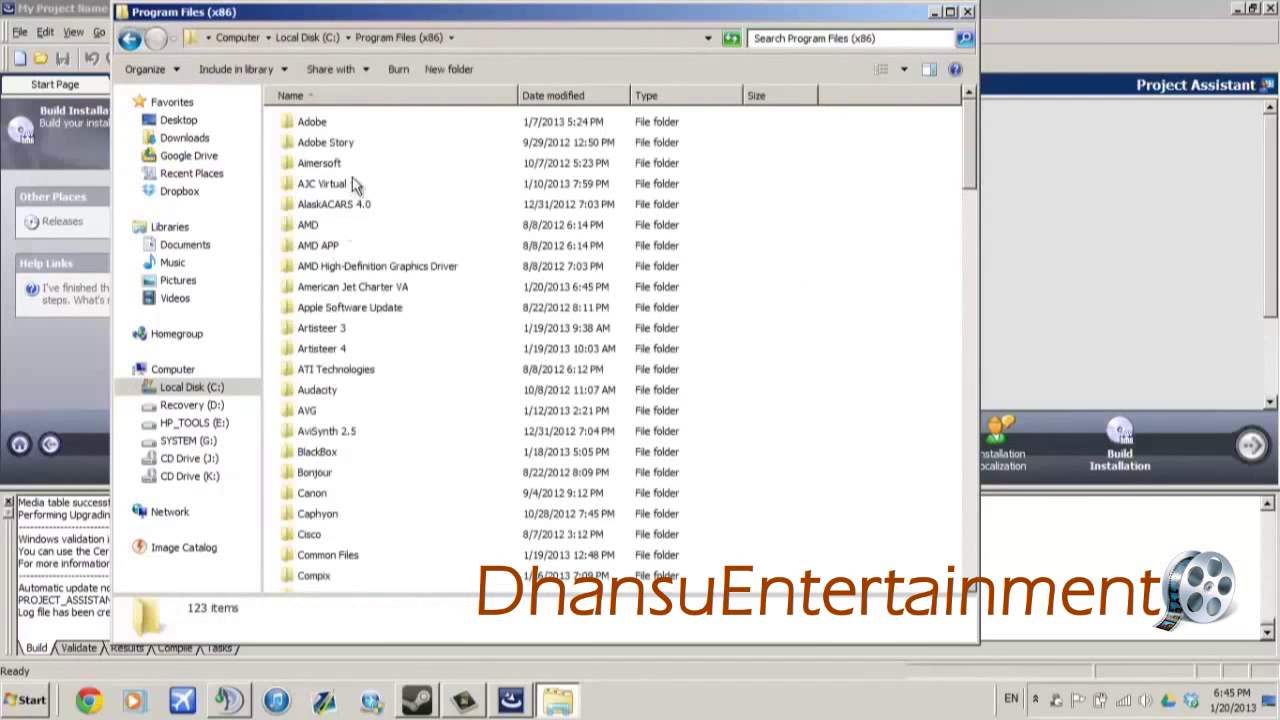
{"action": "double_click", "coordinate": [366, 287]}
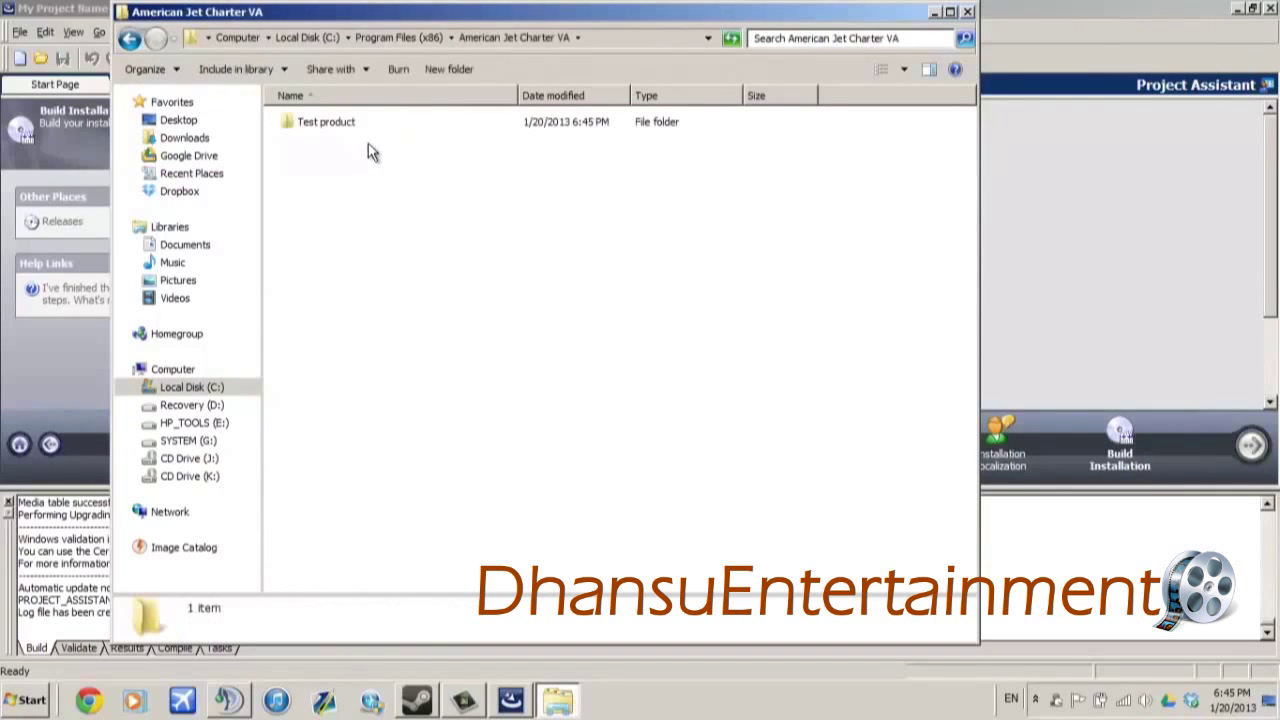
{"action": "double_click", "coordinate": [366, 124]}
{"action": "left_click", "coordinate": [366, 128]}
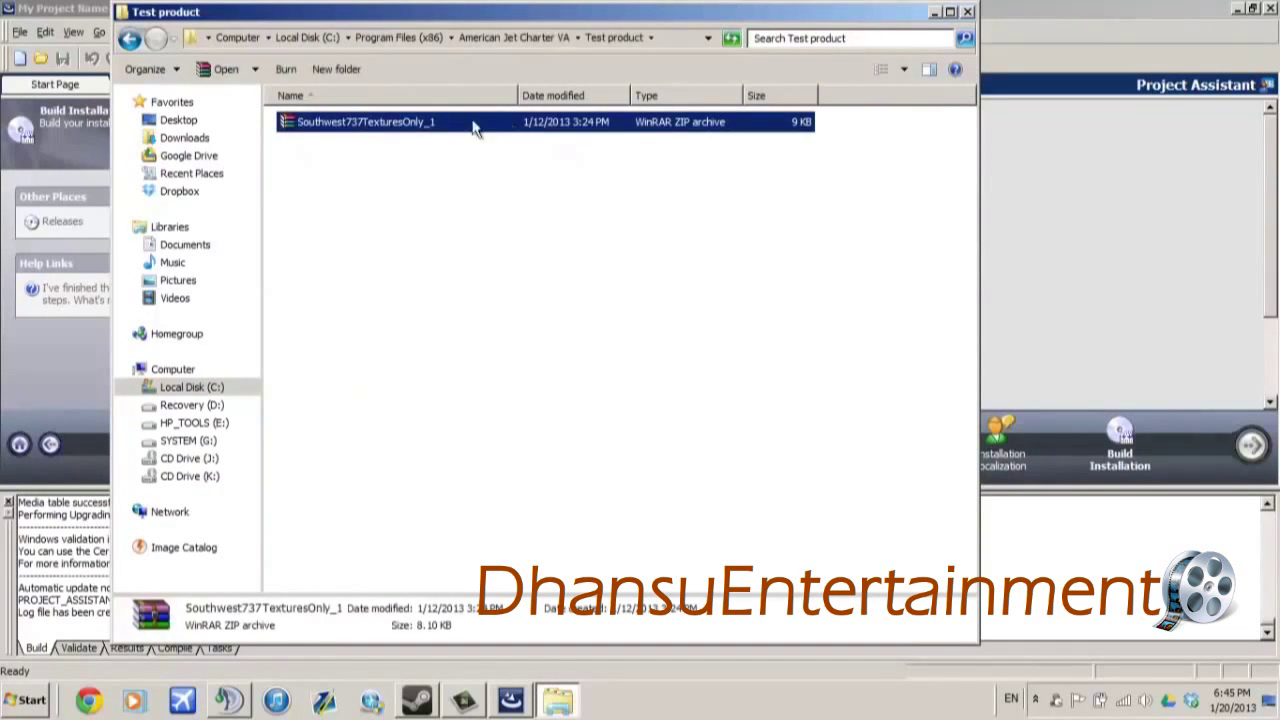
- Try to open the installed Southwest737TexturesOnly_1 archive in WinRAR and dismiss the license notice and error dialog
{"action": "double_click", "coordinate": [464, 128]}
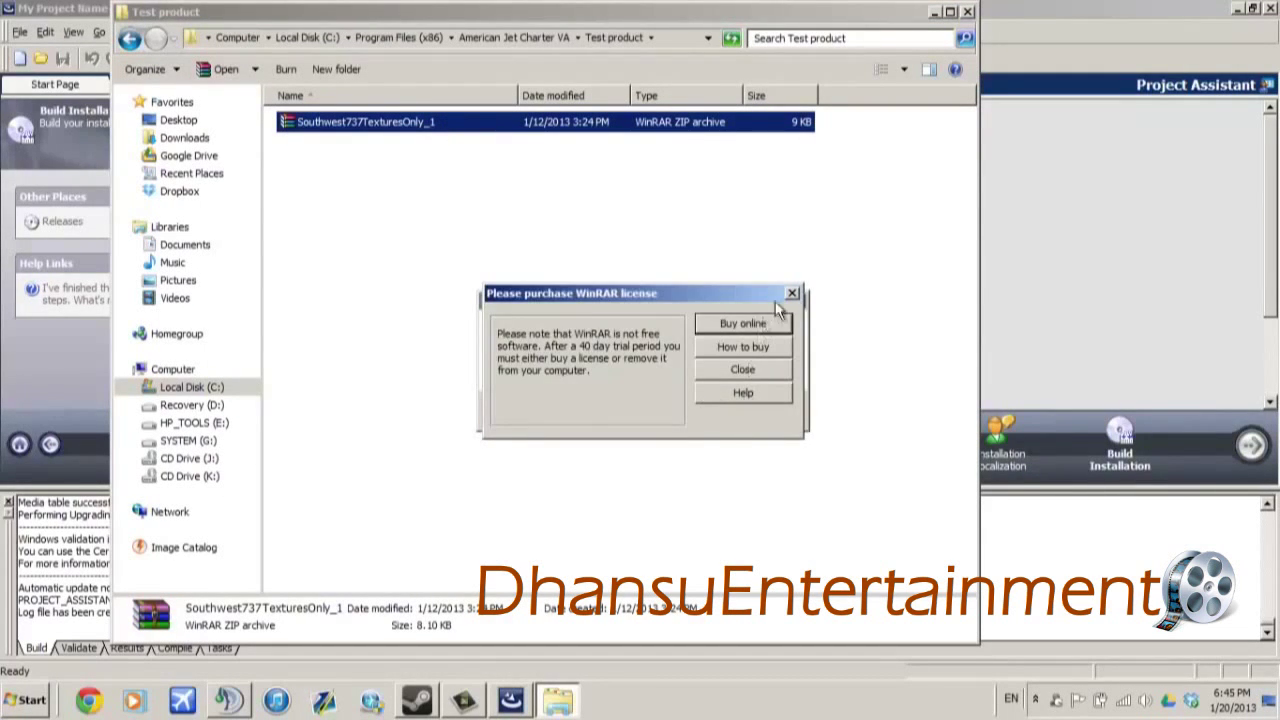
{"action": "left_click", "coordinate": [792, 296]}
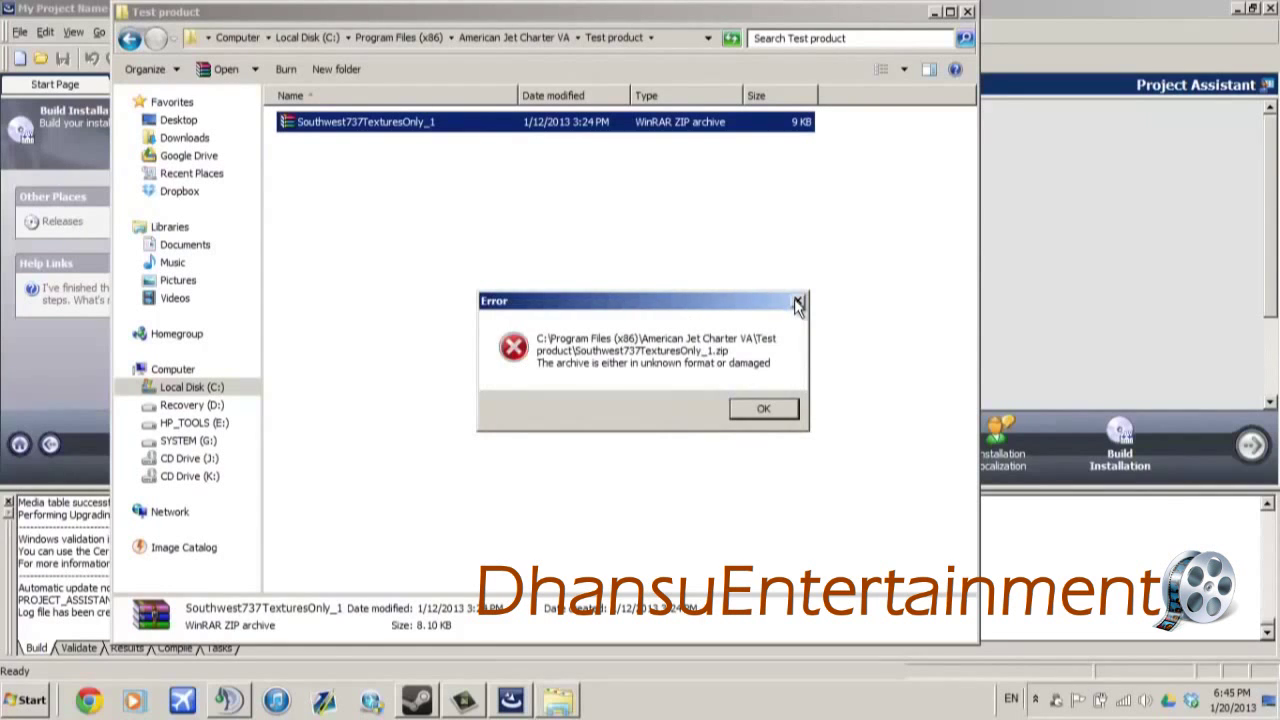
{"action": "left_click", "coordinate": [764, 410]}
- Try to open the source Southwest737TexturesOnly_1 archive from the Downloads folder, then close the Explorer window
{"action": "left_click", "coordinate": [186, 138]}
{"action": "left_click", "coordinate": [478, 265]}
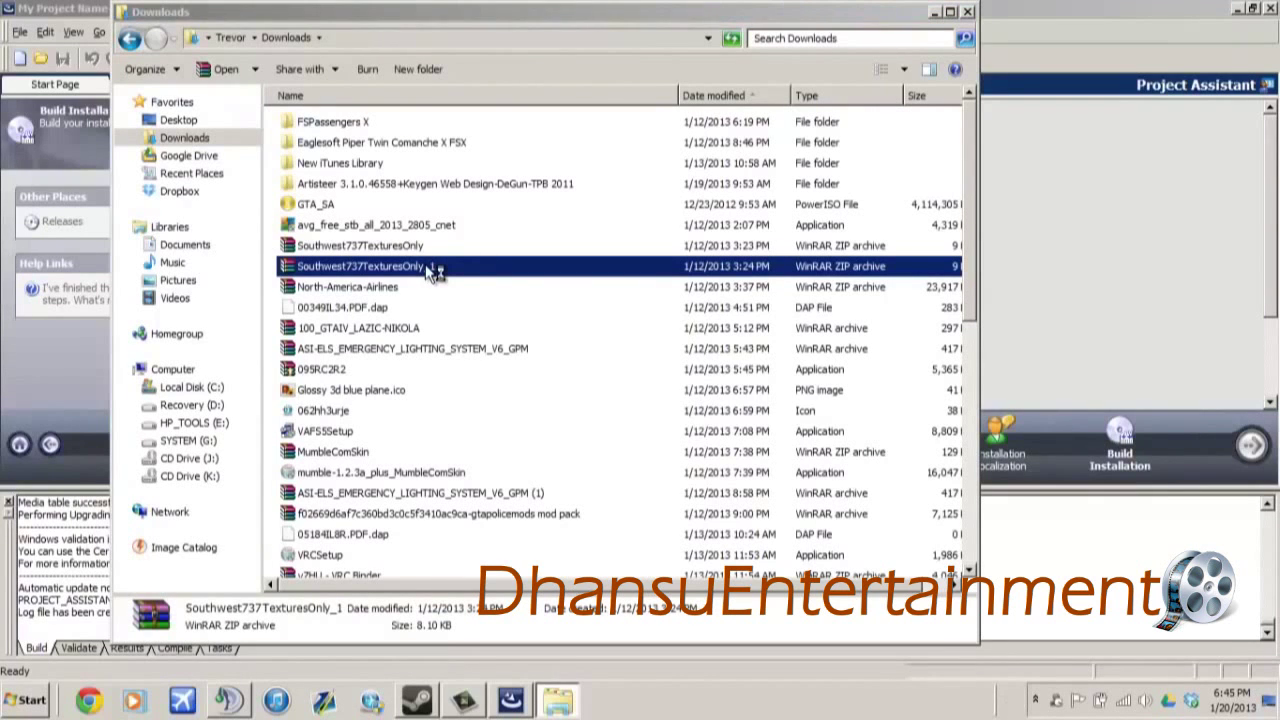
{"action": "double_click", "coordinate": [435, 272]}
{"action": "left_click", "coordinate": [772, 406]}
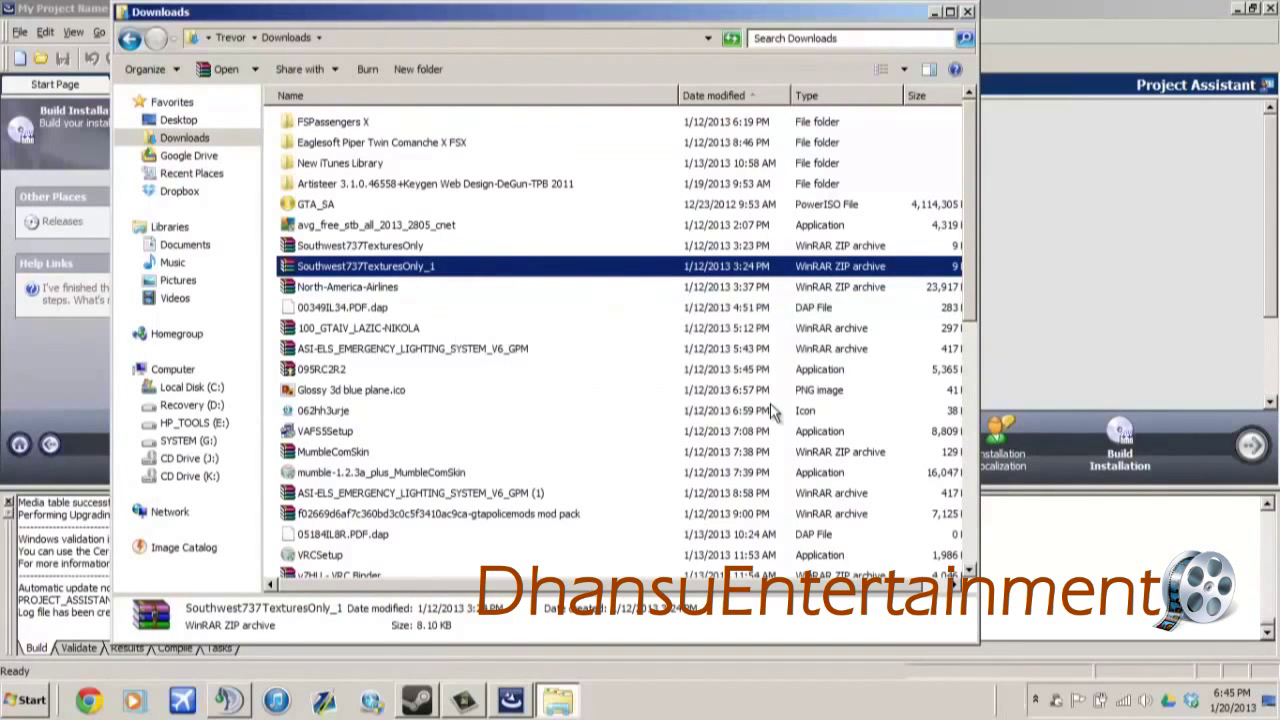
{"action": "left_click", "coordinate": [968, 14]}
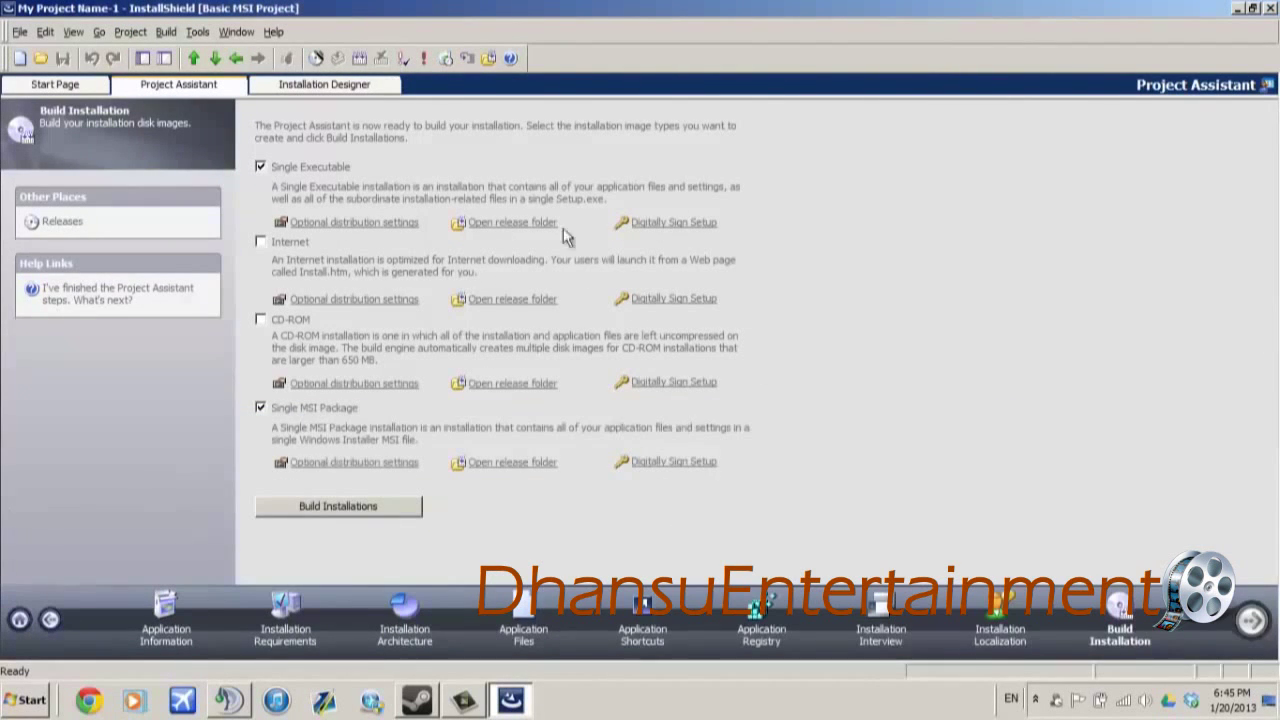
- Switch to the Dialogs view of the Installation Designer and open the English (United States) layout of the InstallWelcome dialog
{"action": "left_click", "coordinate": [284, 89]}
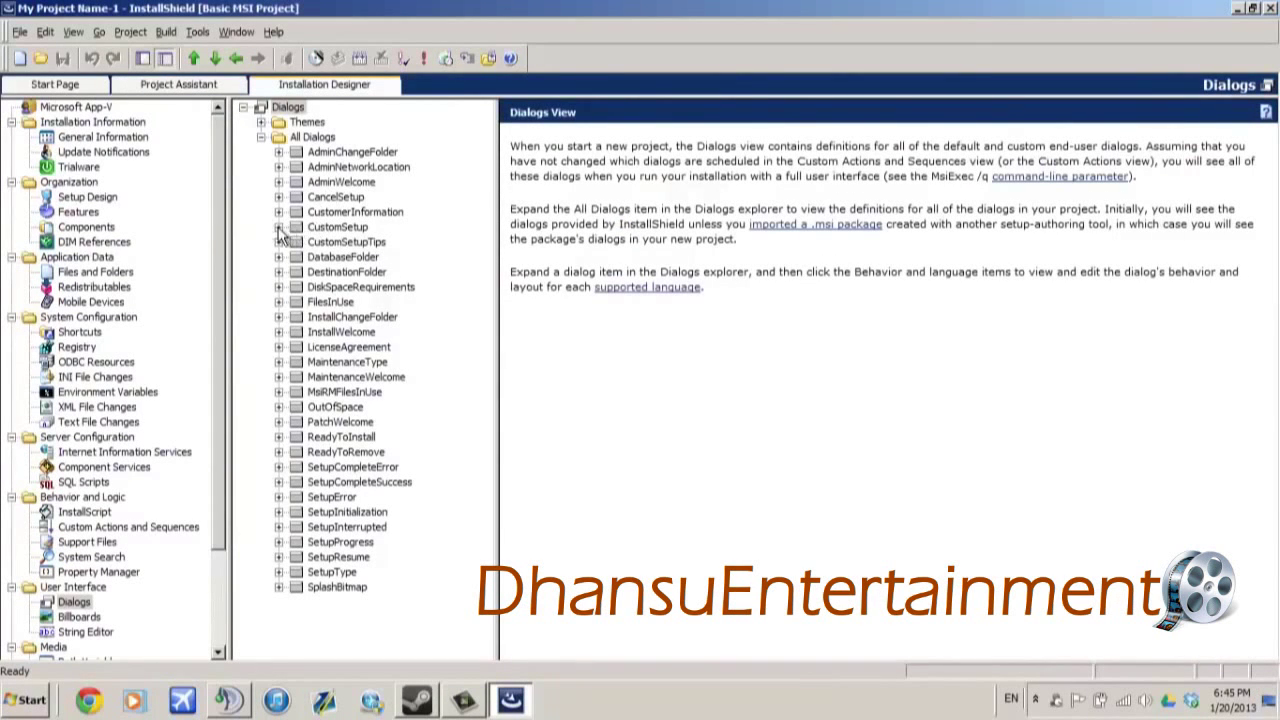
{"action": "left_click", "coordinate": [279, 227]}
{"action": "left_click", "coordinate": [279, 227]}
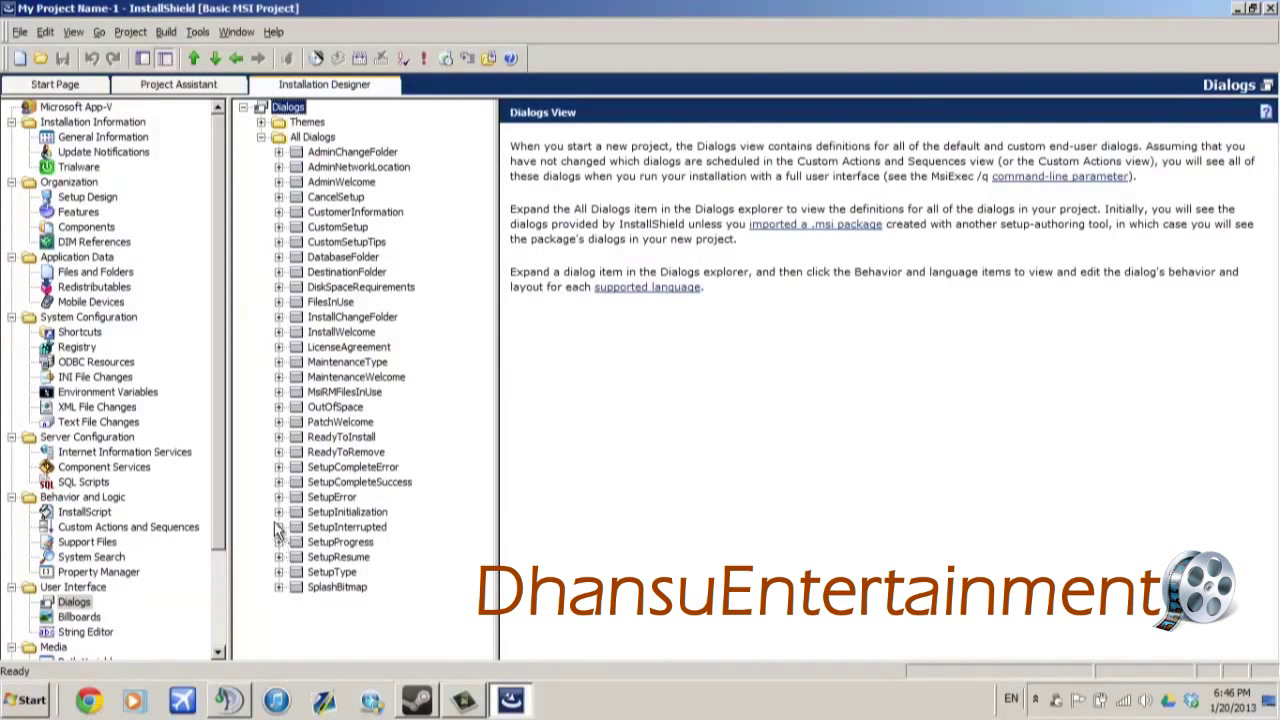
{"action": "left_click", "coordinate": [279, 332]}
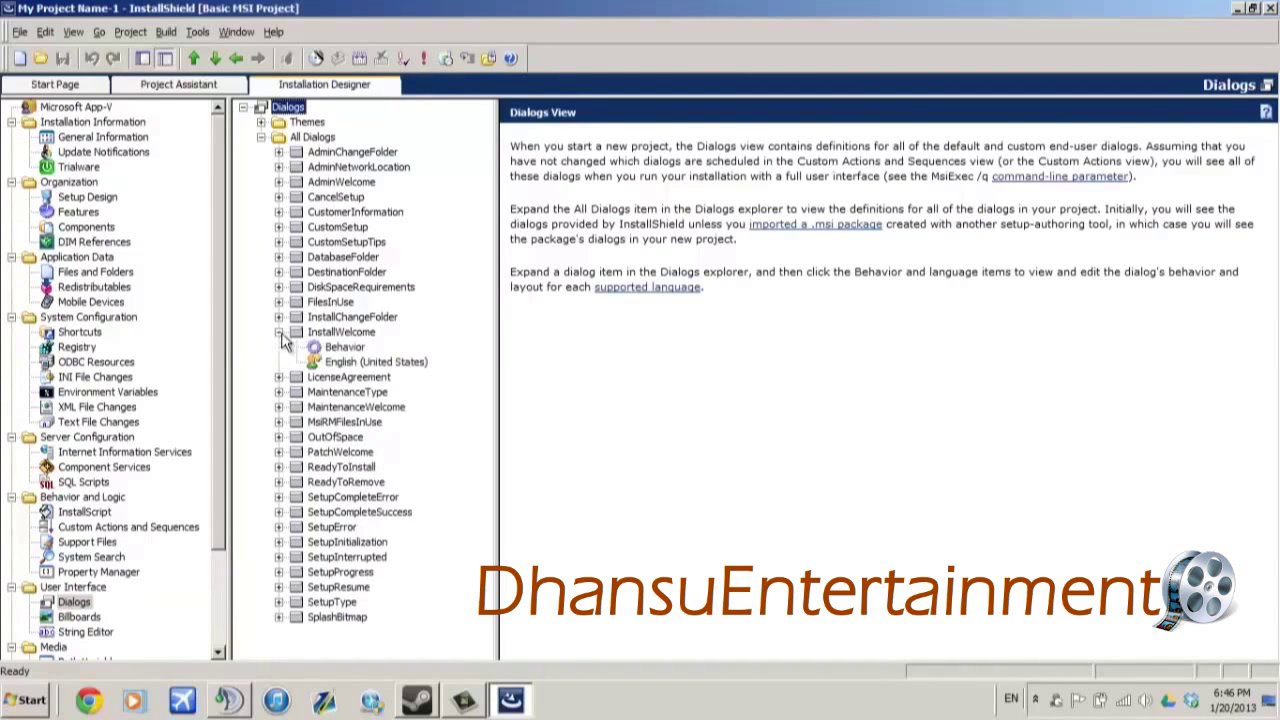
{"action": "left_click", "coordinate": [343, 362]}
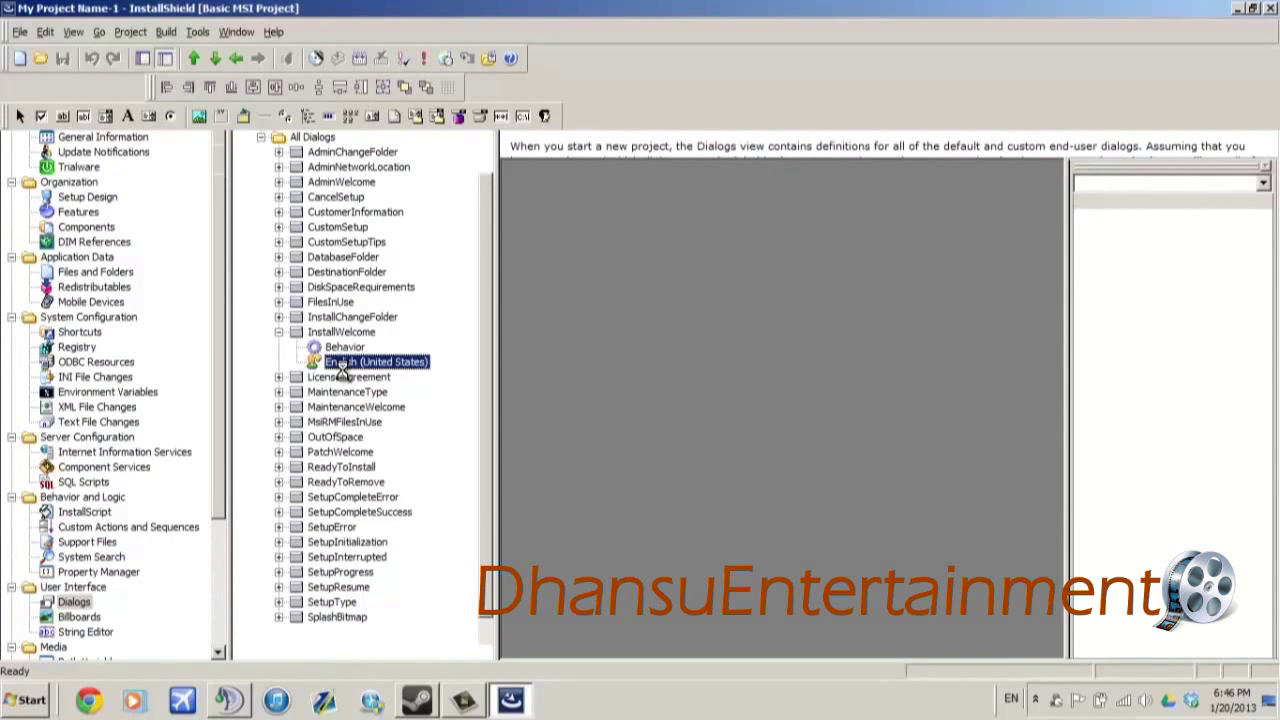
- Move the installation text block of the InstallWelcome dialog up beneath the welcome heading, at a left position of about 137
{"action": "left_click", "coordinate": [785, 293]}
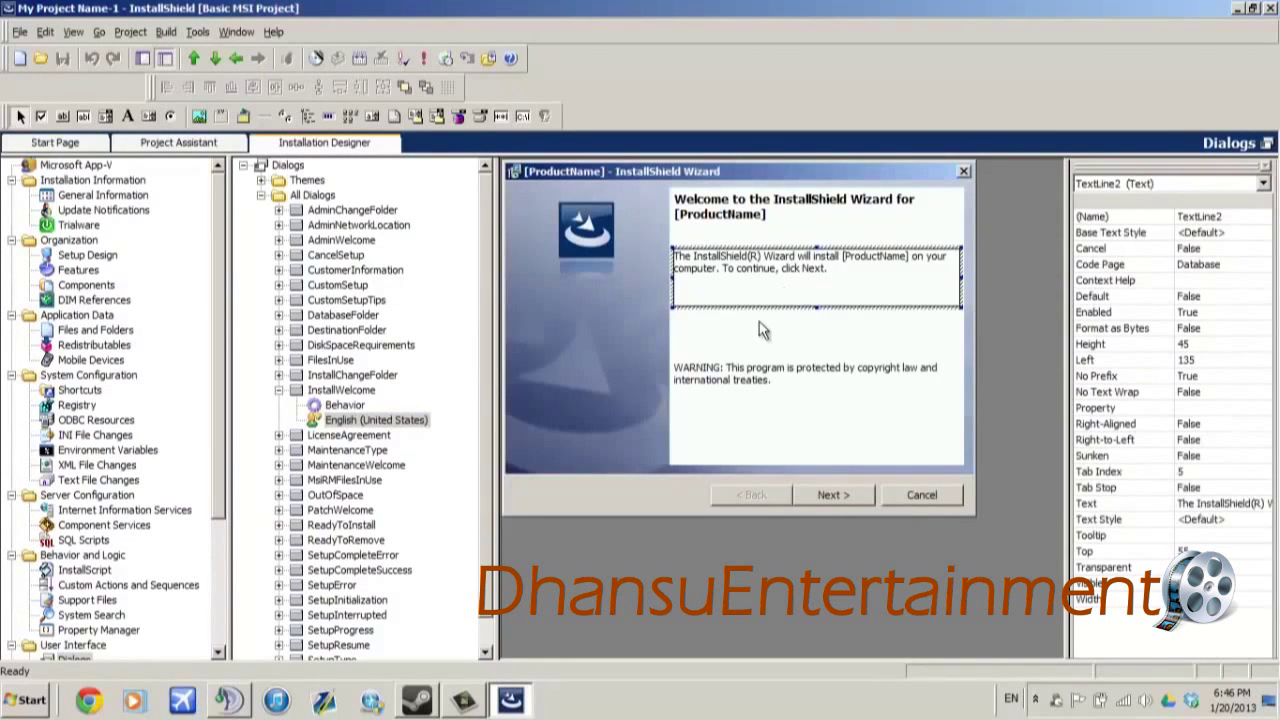
{"action": "left_click", "coordinate": [760, 330]}
{"action": "mouse_move", "coordinate": [749, 277]}
{"action": "left_mouse_down"}
{"action": "mouse_move", "coordinate": [623, 286]}
{"action": "mouse_move", "coordinate": [606, 300]}
{"action": "mouse_move", "coordinate": [734, 274]}
{"action": "mouse_move", "coordinate": [737, 262]}
{"action": "left_mouse_up"}
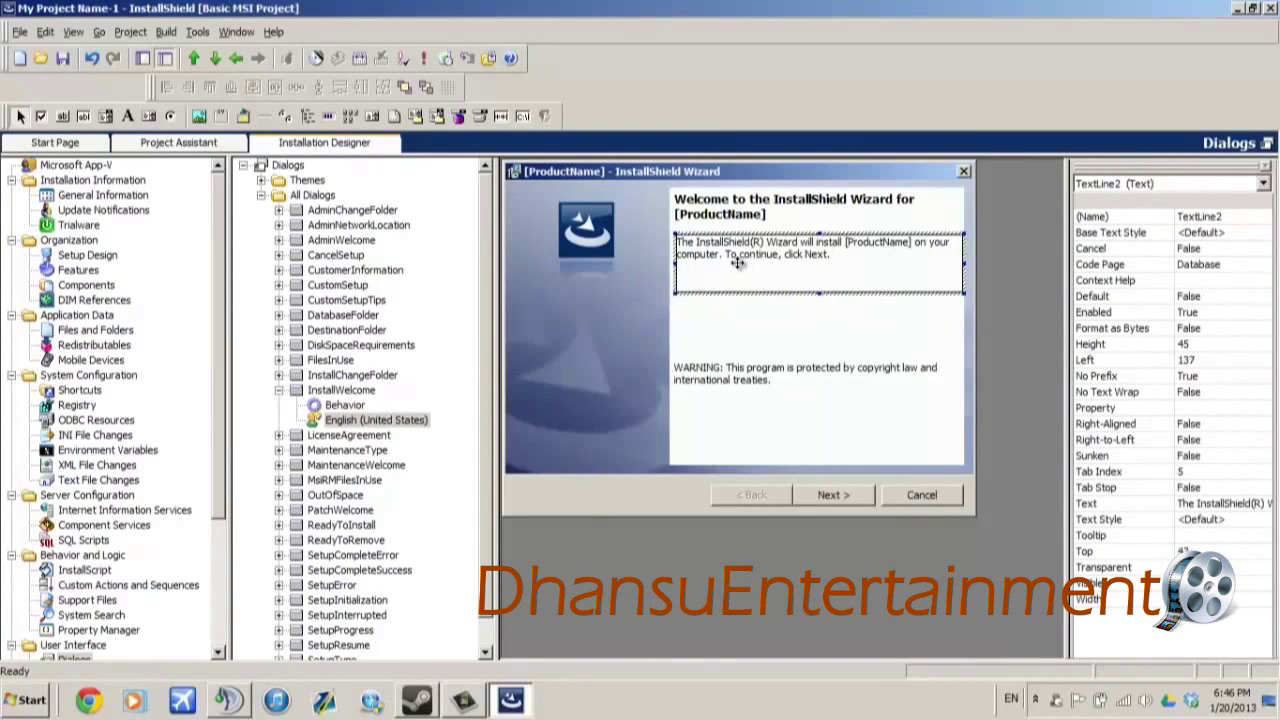
- Move the InstallWelcome background image down to a top position of about 32 and shift the copyright warning text lower
{"action": "left_click", "coordinate": [700, 325]}
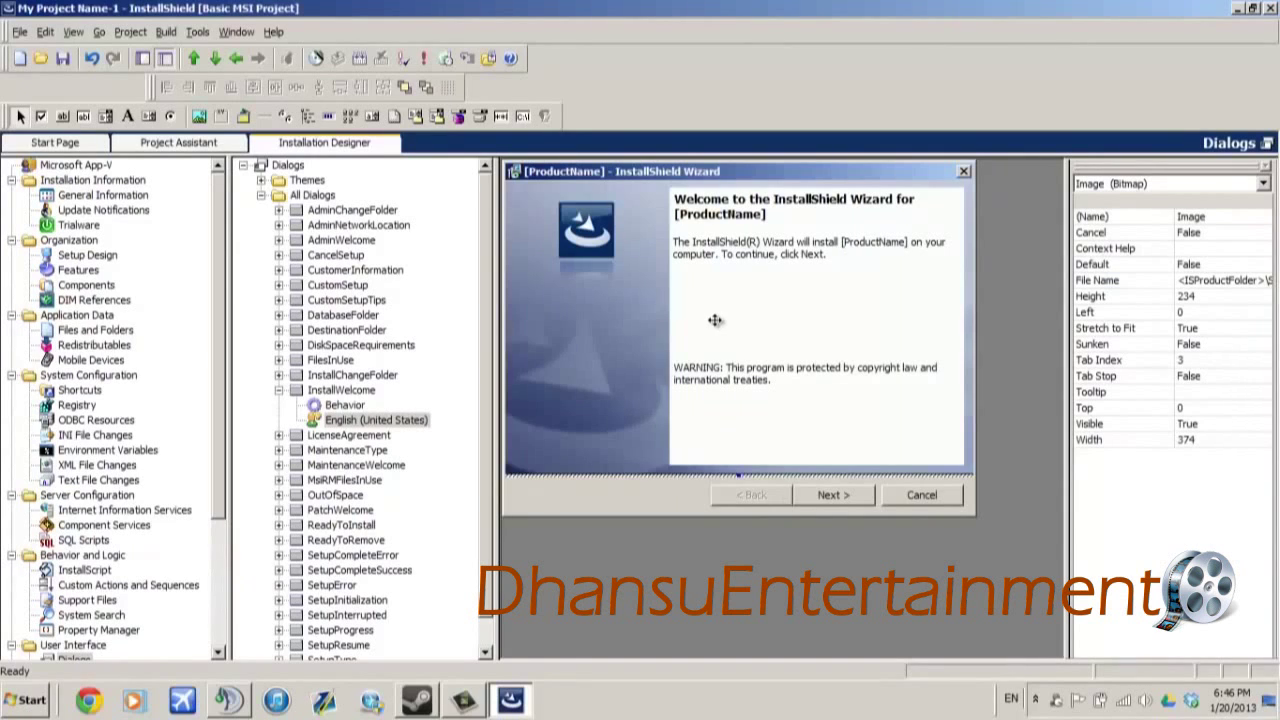
{"action": "left_click_drag", "start_coordinate": [717, 330], "coordinate": [727, 363]}
{"action": "left_click_drag", "start_coordinate": [720, 407], "coordinate": [721, 469]}
{"action": "left_click", "coordinate": [606, 450]}
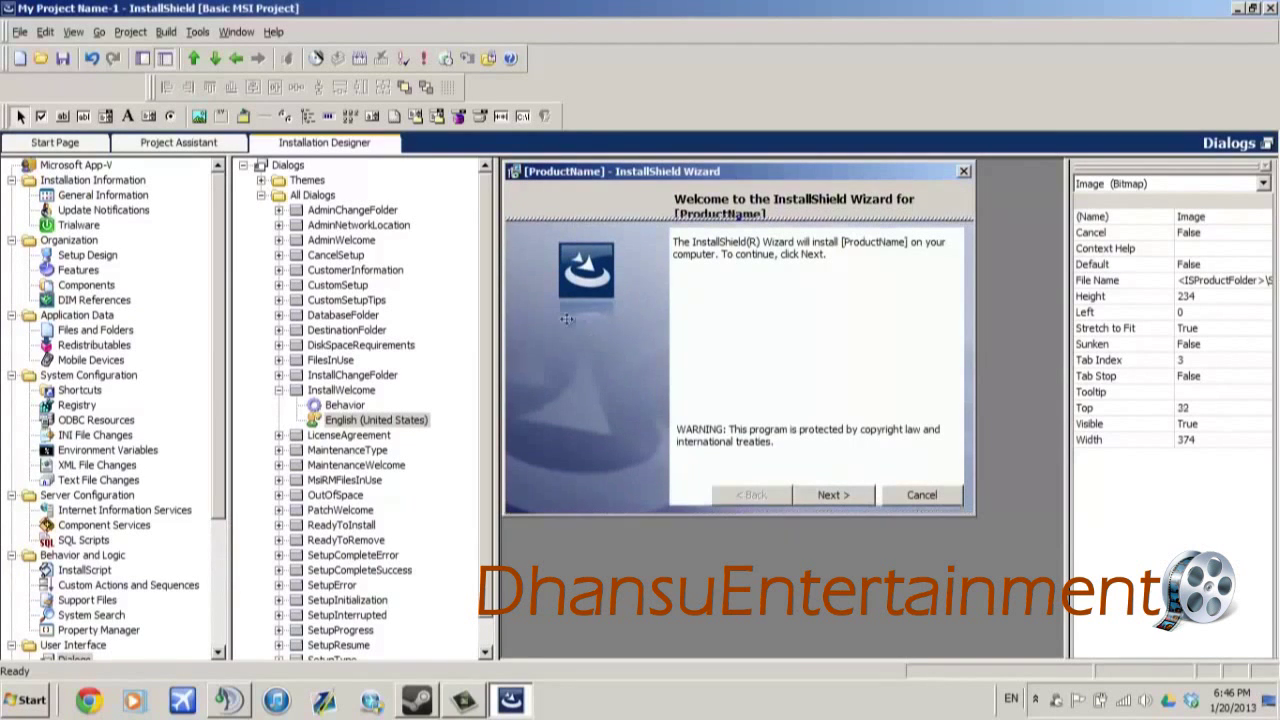
- Expand the CustomerInformation and AdminWelcome dialogs and open the English (United States) layout of AdminWelcome
{"action": "left_click", "coordinate": [310, 329]}
{"action": "left_click", "coordinate": [279, 212]}
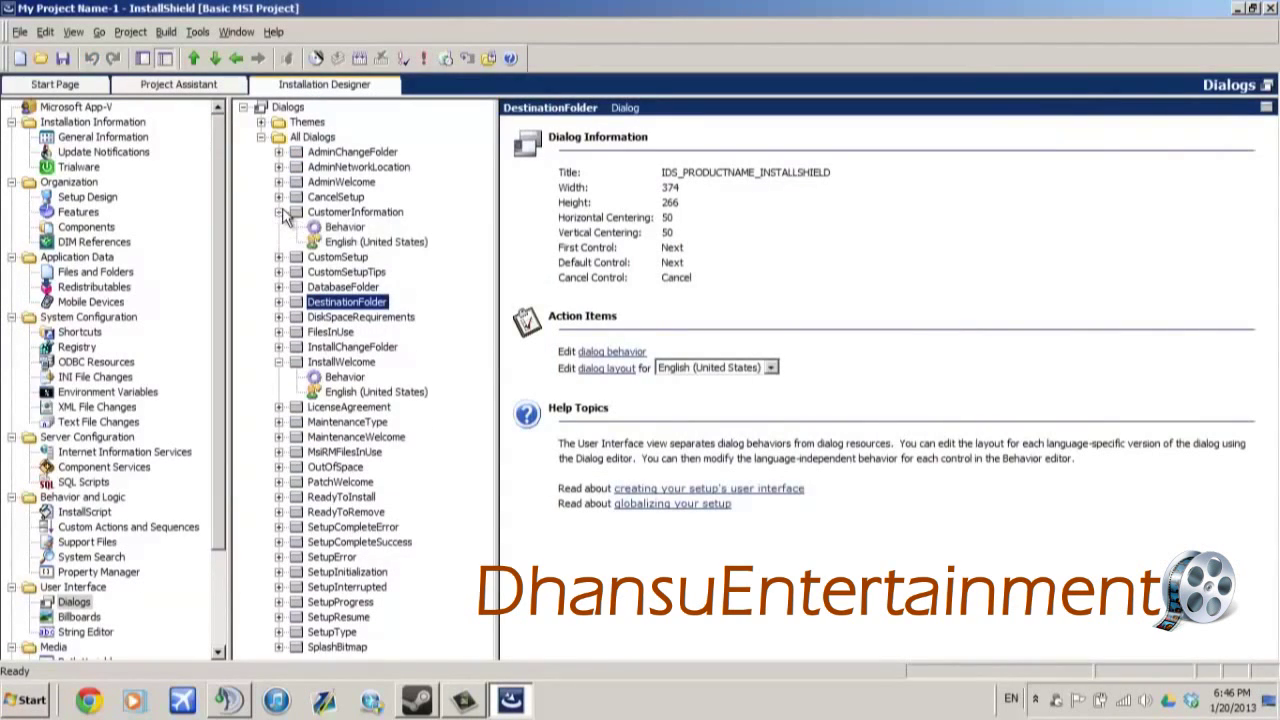
{"action": "left_click", "coordinate": [279, 182]}
{"action": "left_click", "coordinate": [376, 212]}
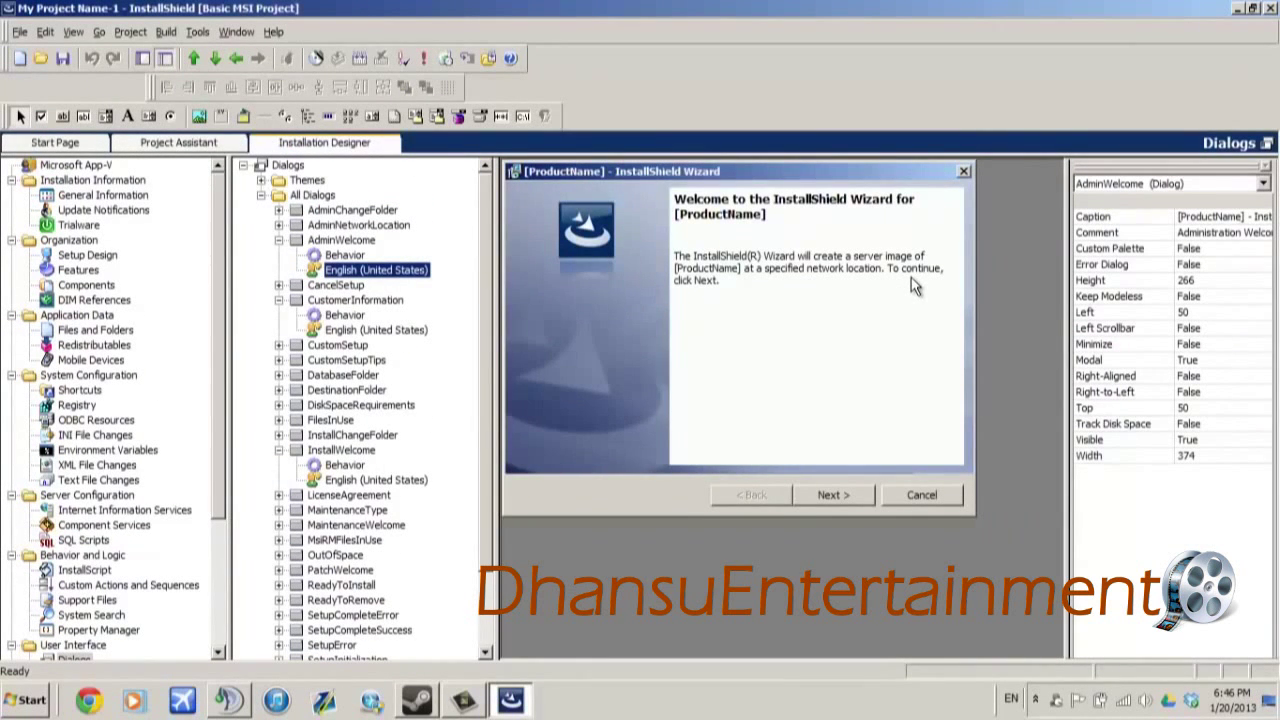
- Close the InstallShield project window
{"action": "left_click", "coordinate": [1269, 9]}
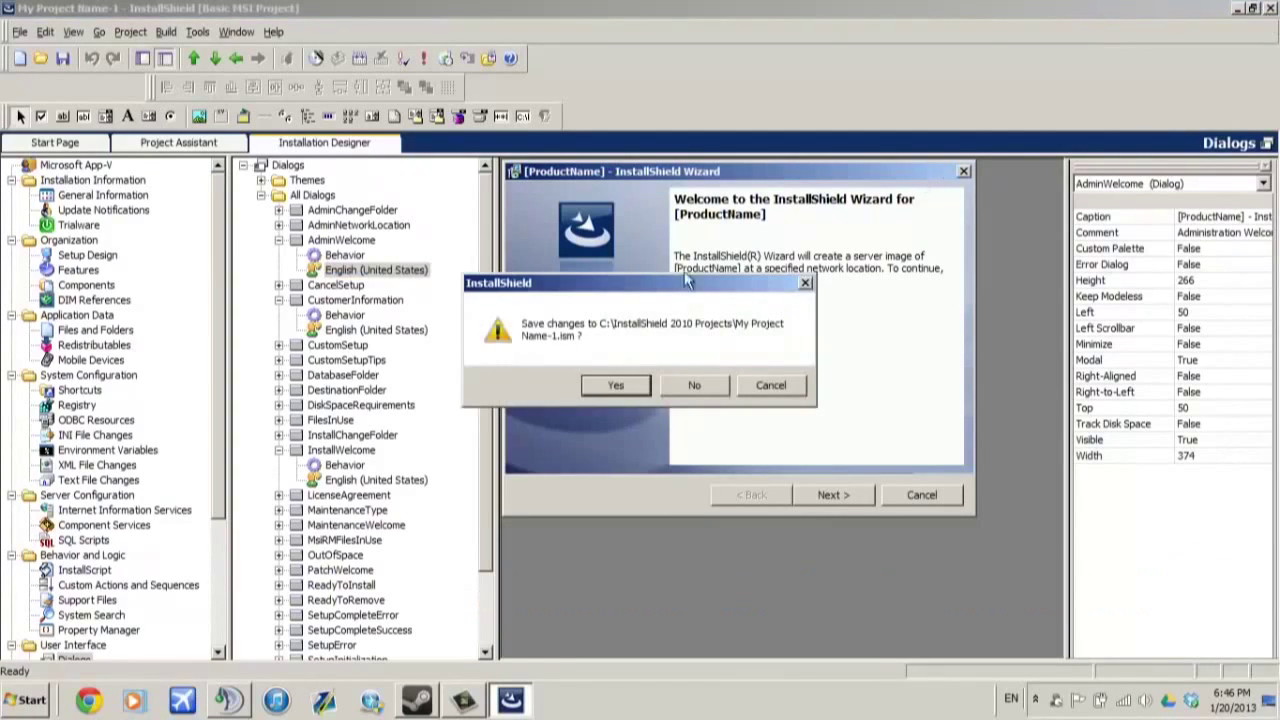